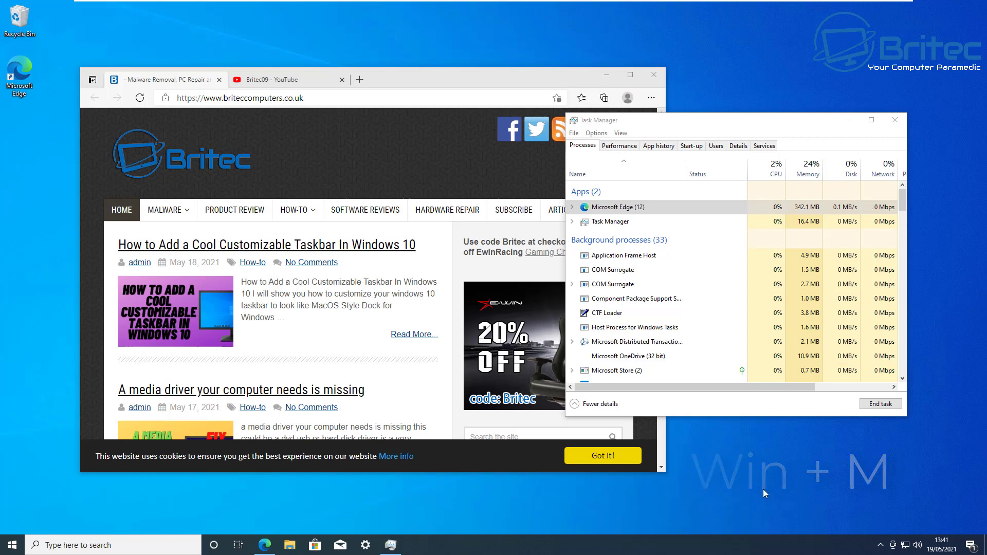
- Minimize all windows with Win+M, then restore the Edge window showing the Britec website
key("super+m")
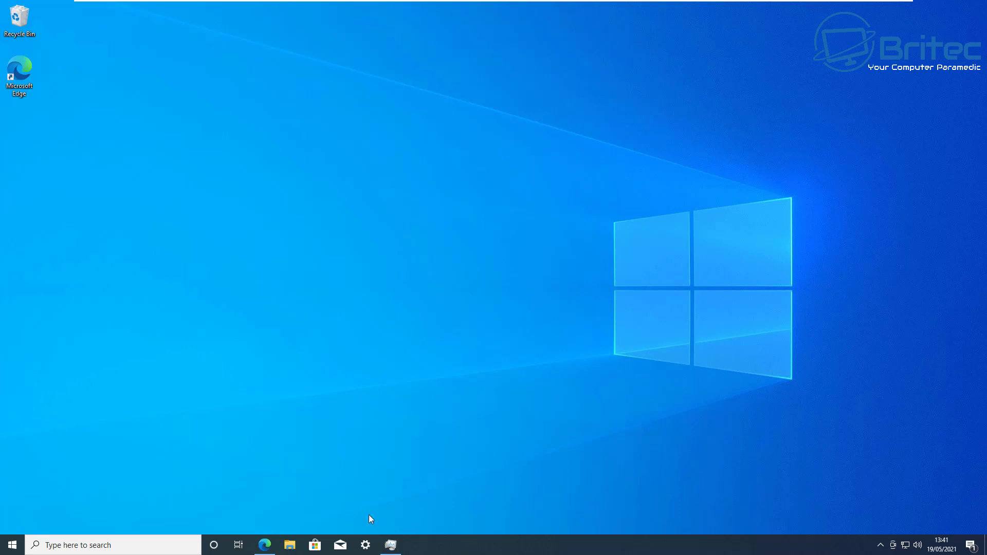
left_click(265, 545)
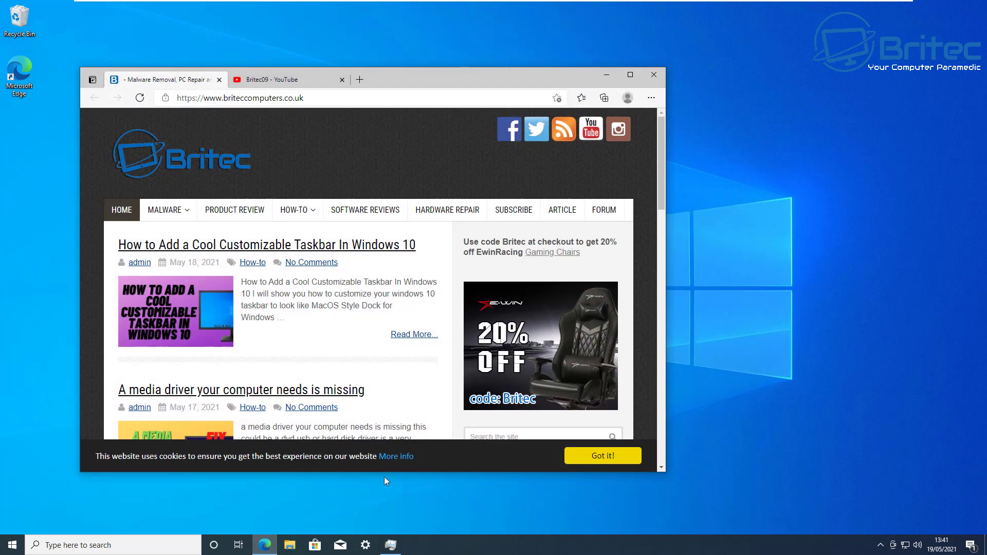
- Restore Task Manager, toggle the desktop twice with Win+D, then peek at the desktop with Win+Comma
left_click(390, 545)
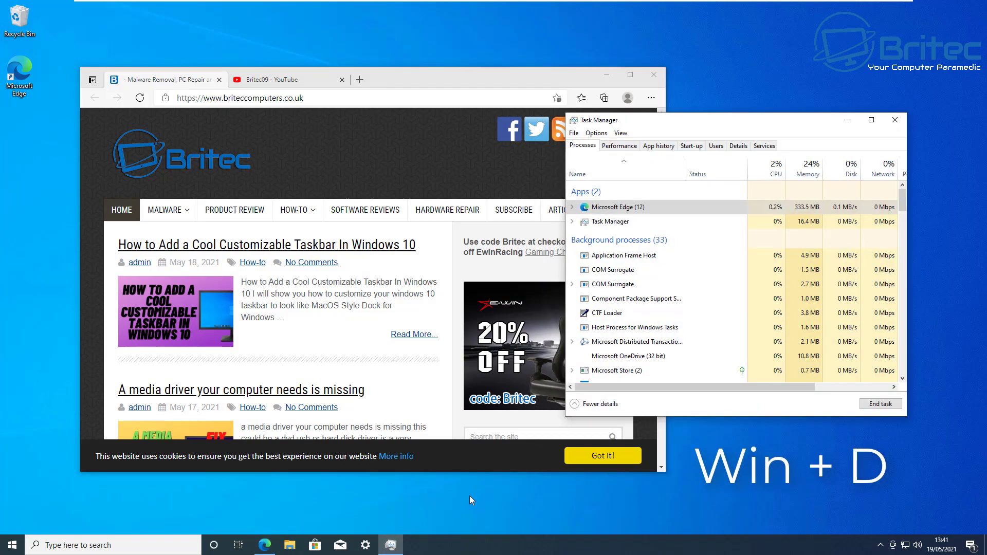
key("super+d")
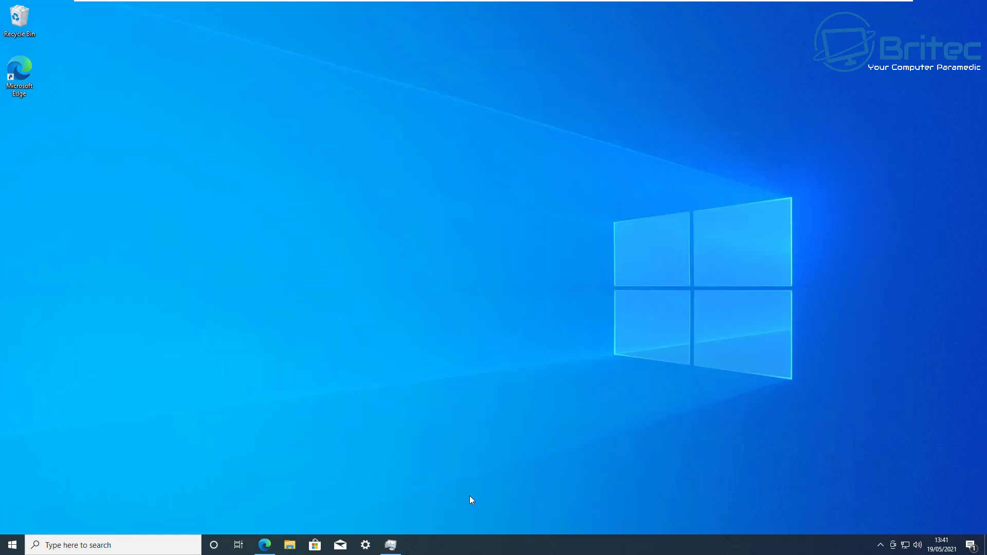
key("super+d")
key("super+d")
key("super+d")
key("super+d")
key("super+d")
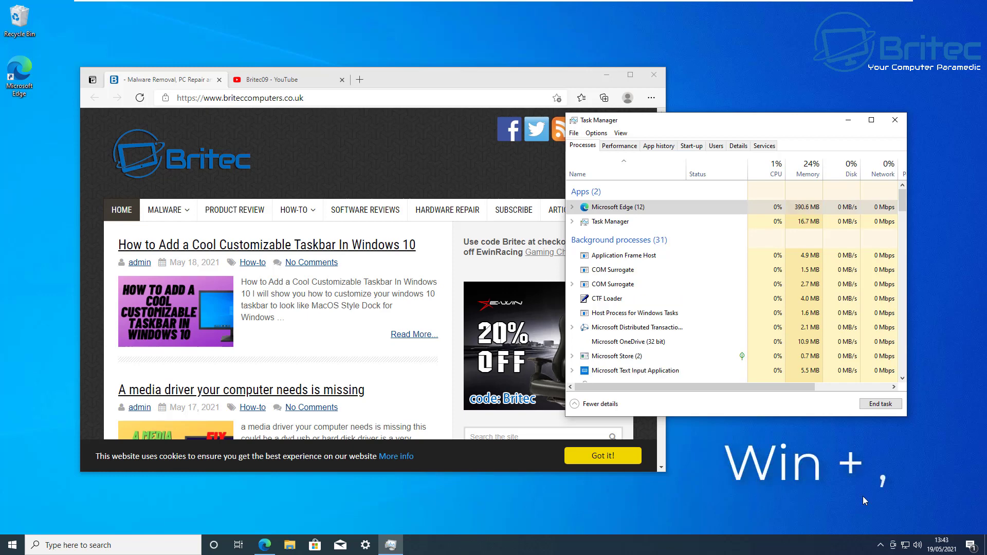
key("super+comma")
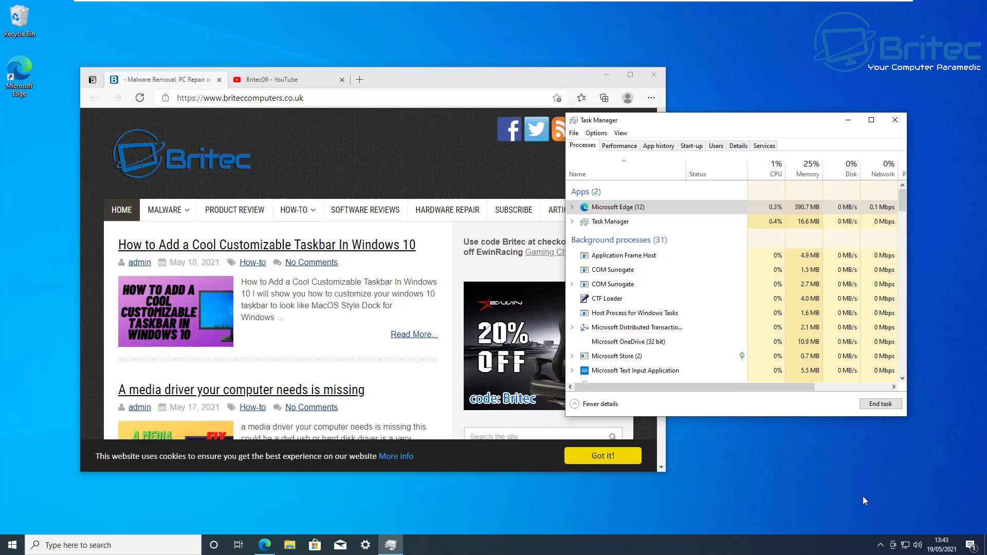
- End the desktop peek and create a new virtual desktop with Ctrl+Win+D
key("super+comma")
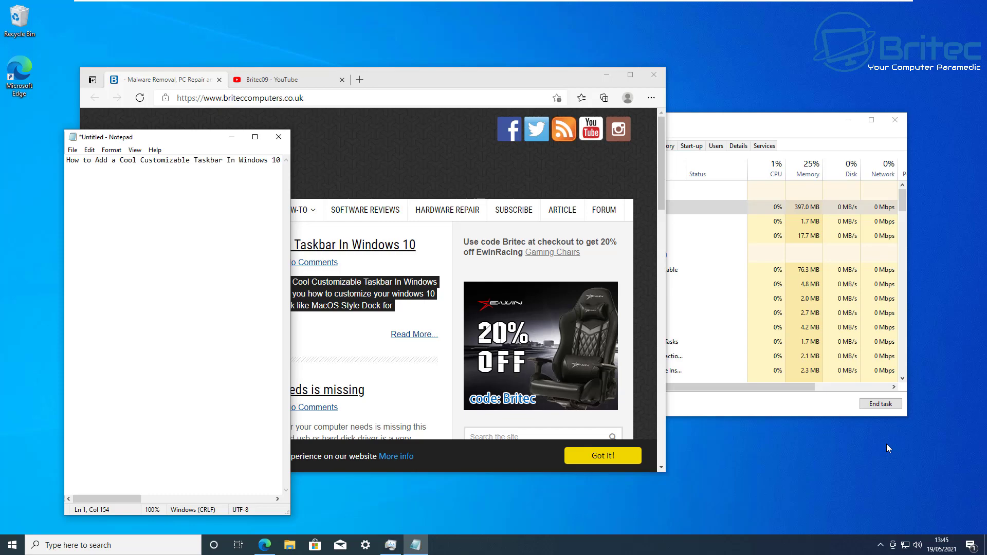
key("ctrl+super+d")
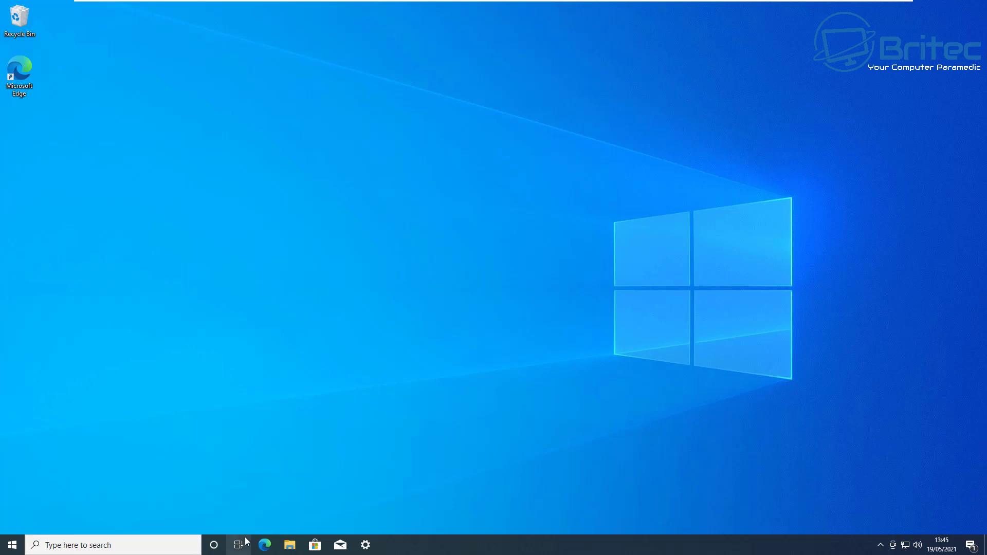
- Open the BBC Sport home page in Edge from a 'bbc sport' Bing search, then switch desktops right
left_click(264, 545)
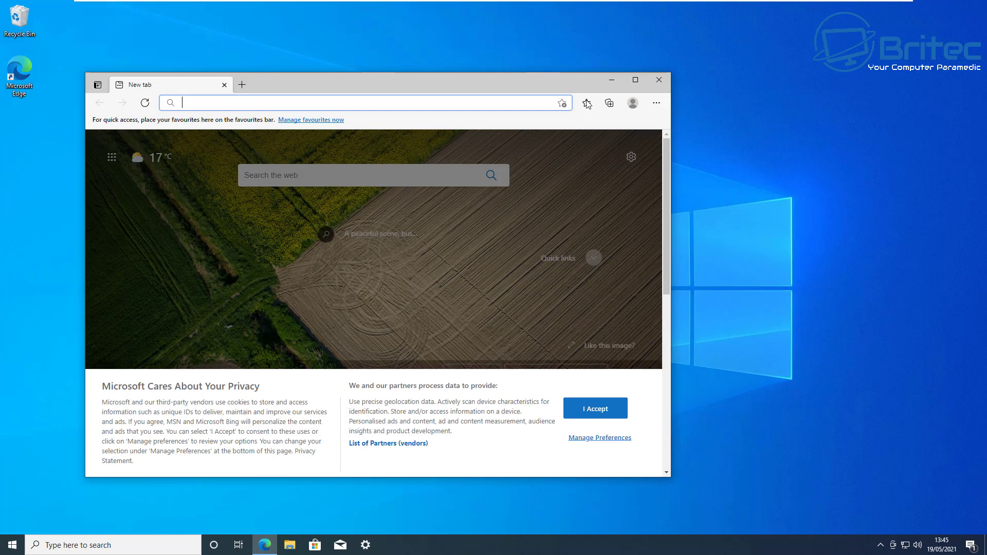
left_click(432, 101)
type("bbc sport")
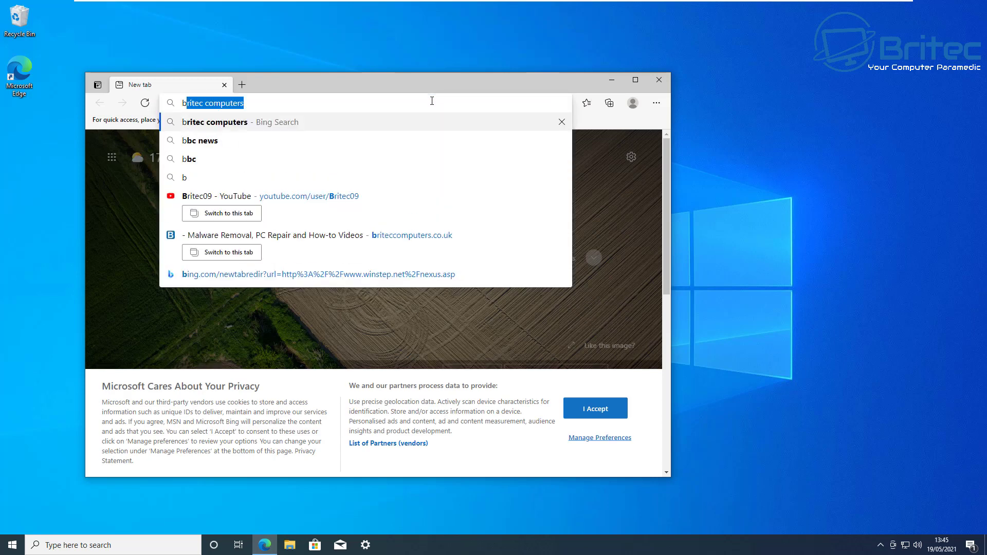
key("Return")
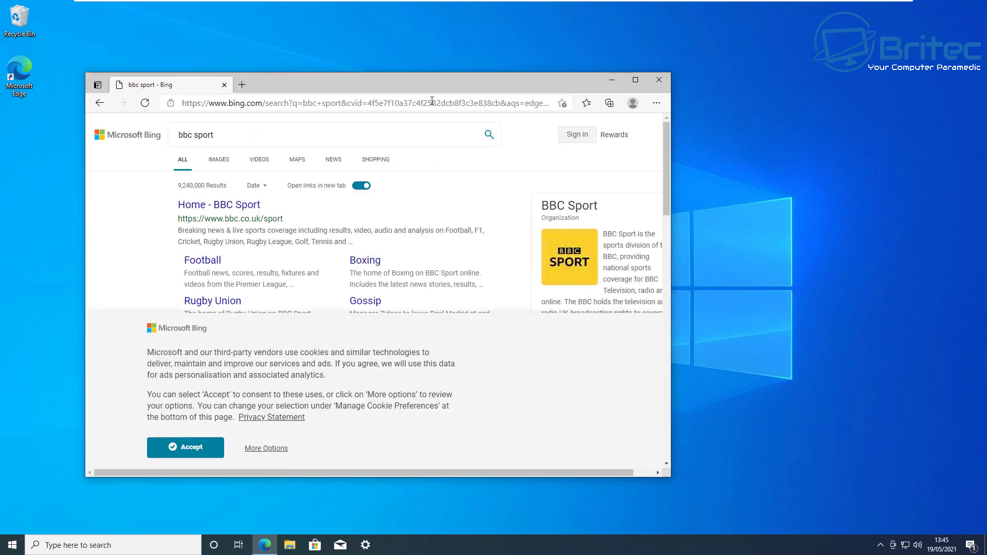
left_click(208, 457)
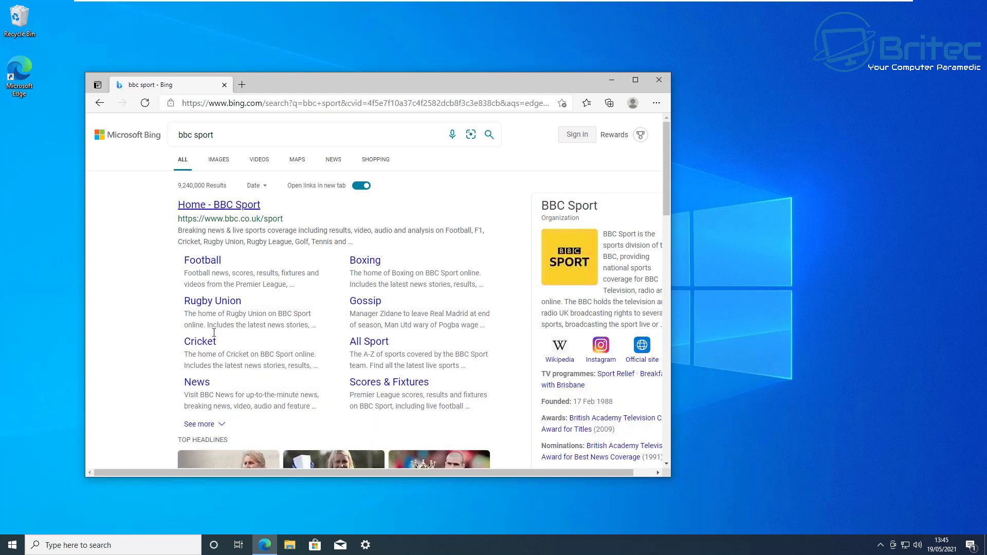
left_click(221, 206)
left_click_drag(648, 79, 729, 78)
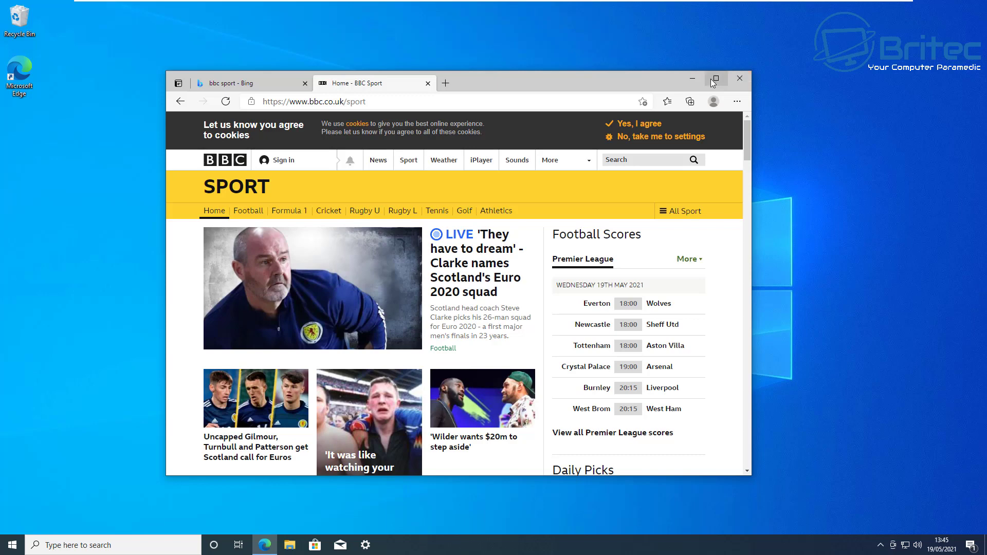
key("ctrl+super+Right")
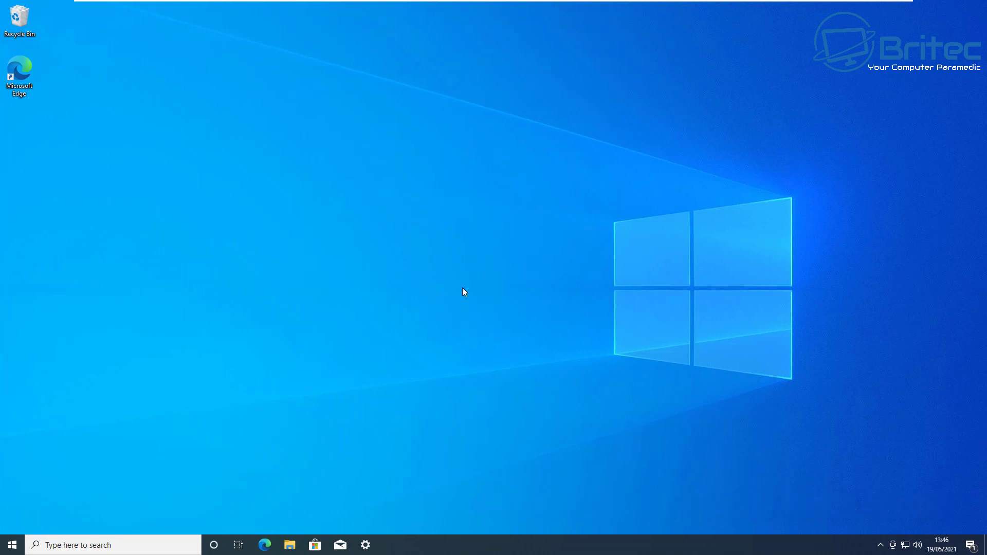
- Cycle left, right, then left again between virtual desktops with Ctrl+Win+arrow keys
key("ctrl+super+Left")
key("ctrl+super+Left")
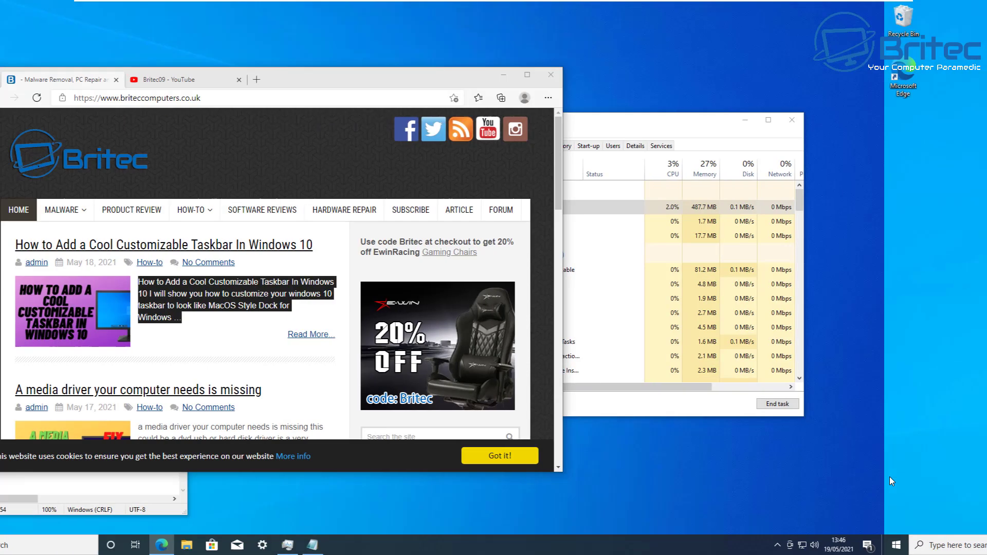
key("ctrl+super+Right")
key("ctrl+super+Right")
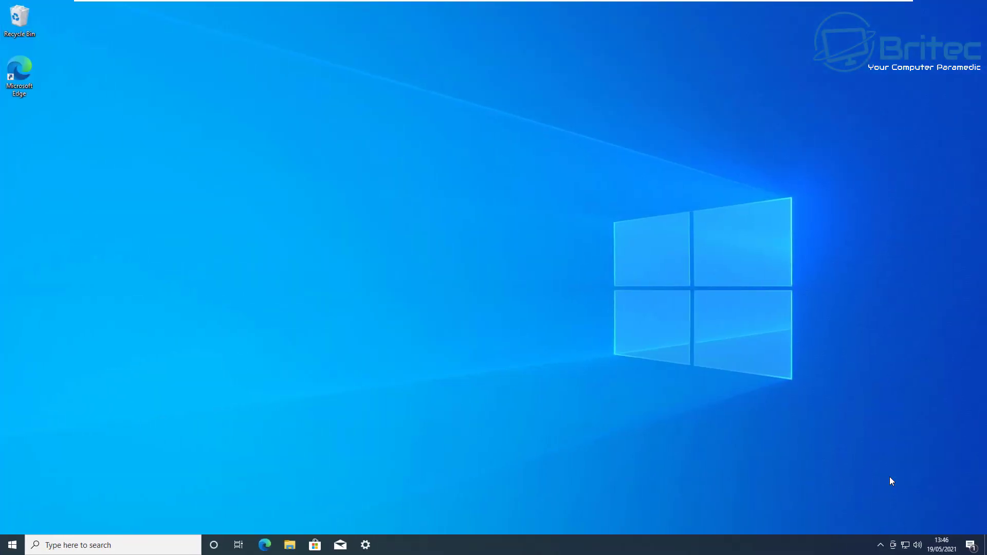
key("ctrl+super+Left")
key("ctrl+super+Left")
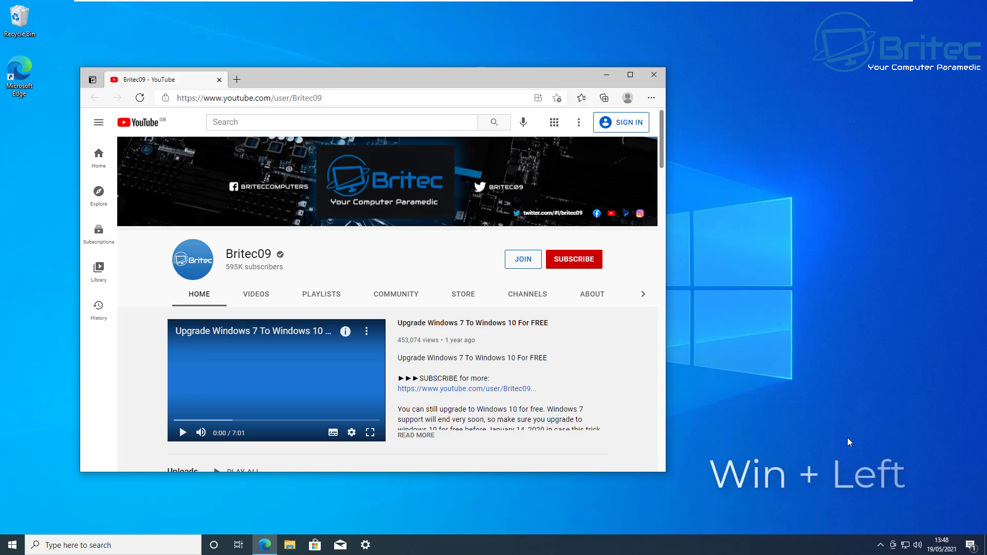
- Snap the YouTube Edge window to the left half and launch Notepad from search
key("super+Left")
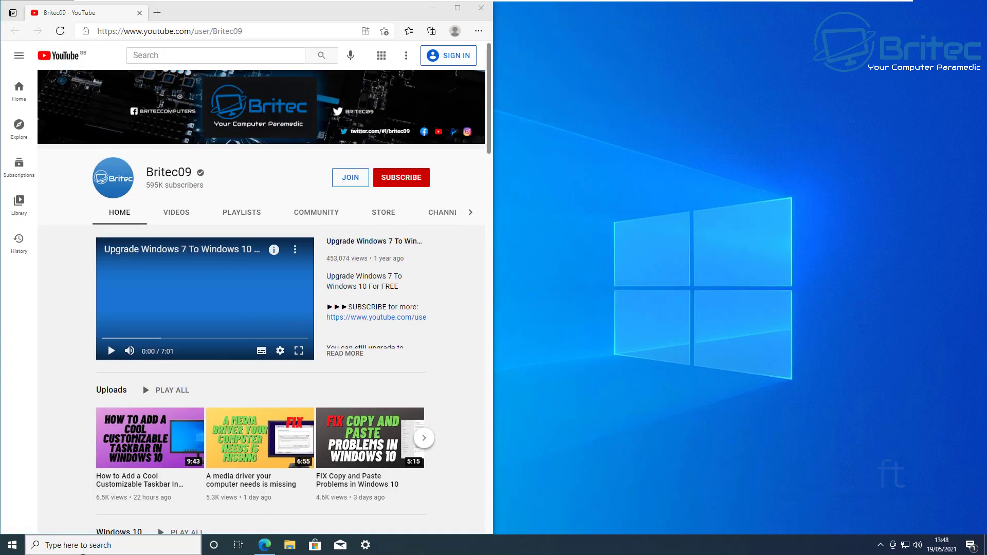
left_click(82, 546)
type("notepade")
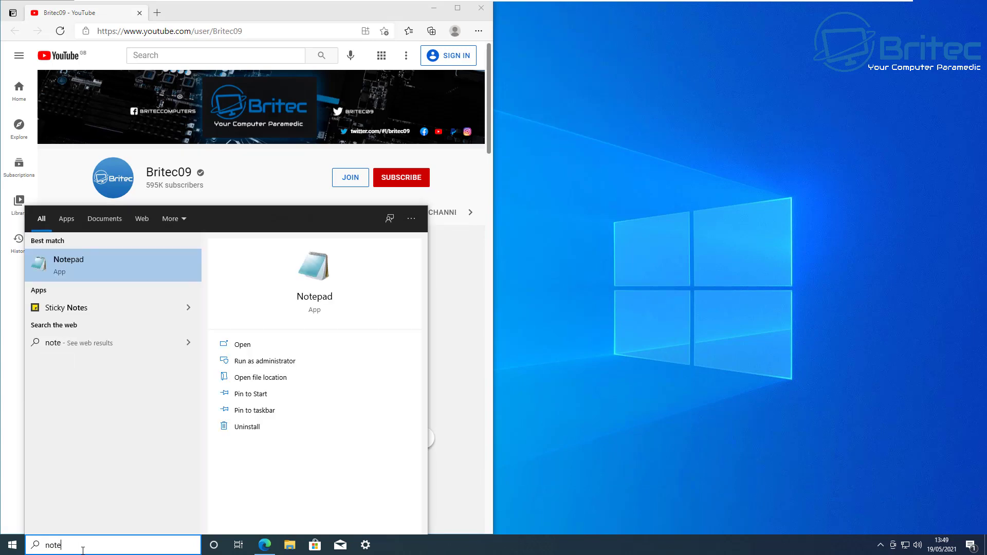
key("BackSpace")
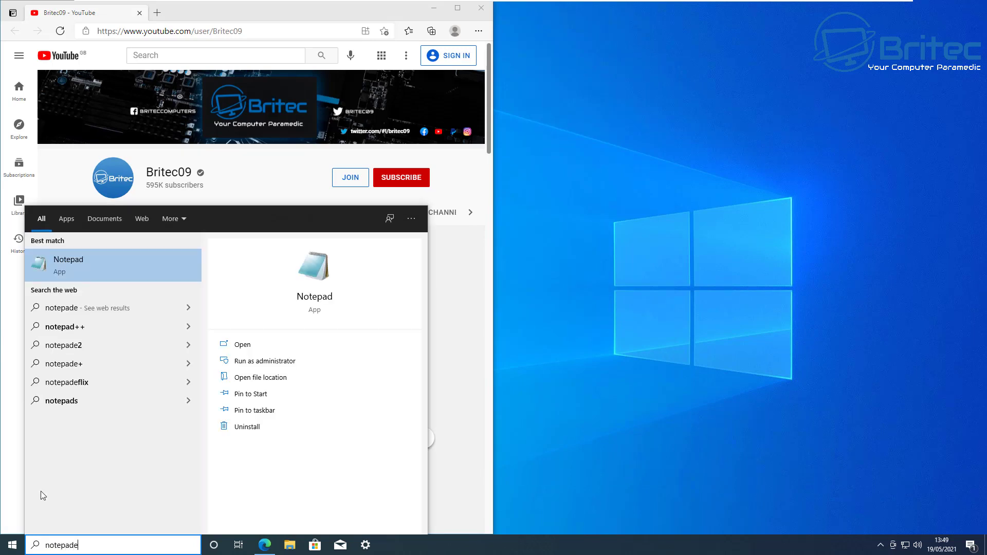
left_click(94, 275)
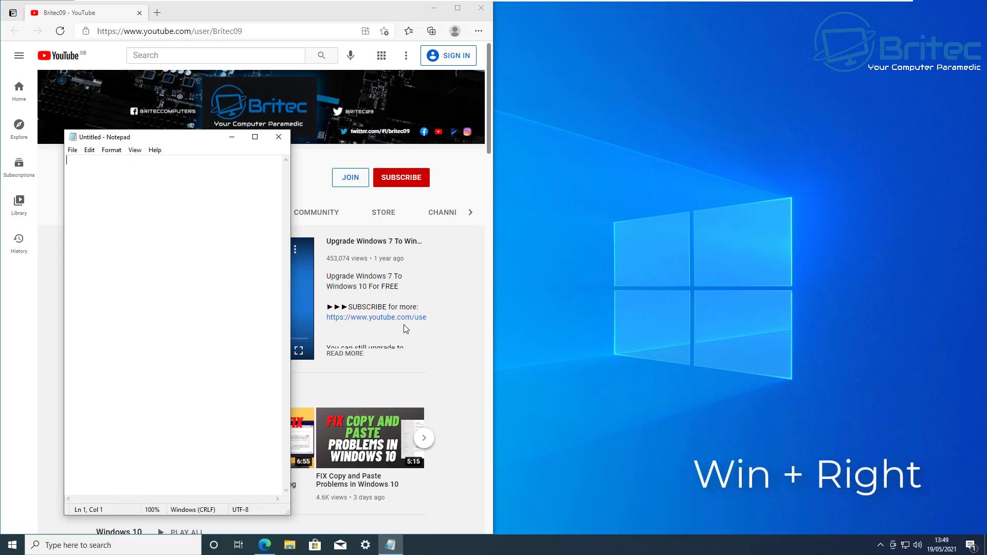
- Snap Notepad to the right half, type 'djSDSADSHJDSAD' into it, and close the browser window
key("super+Right")
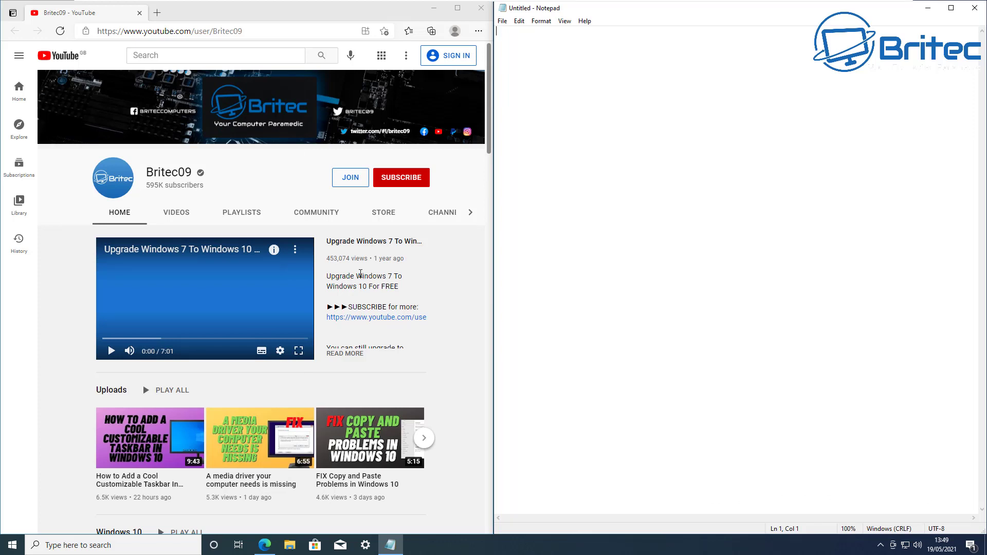
type("djSDSADSHJDSAD")
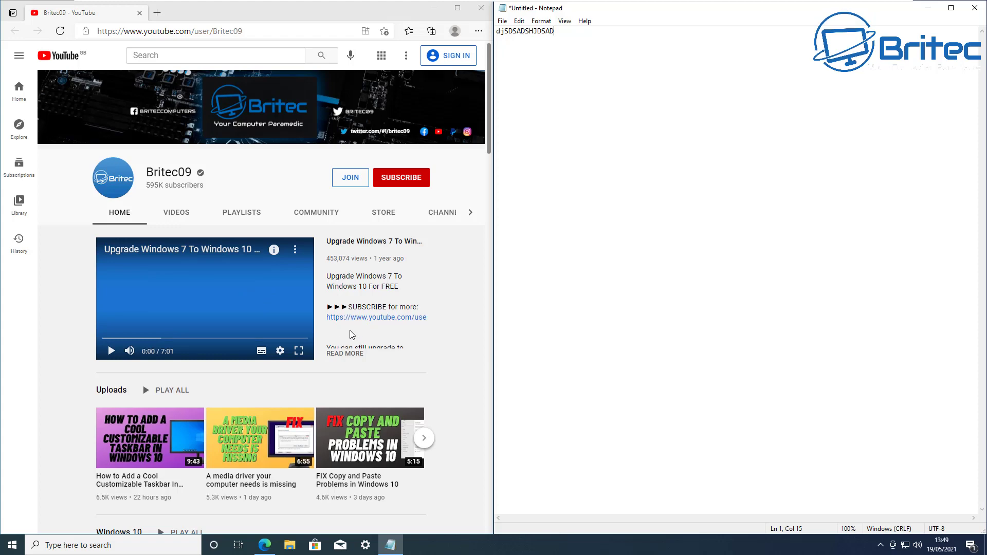
left_click(481, 8)
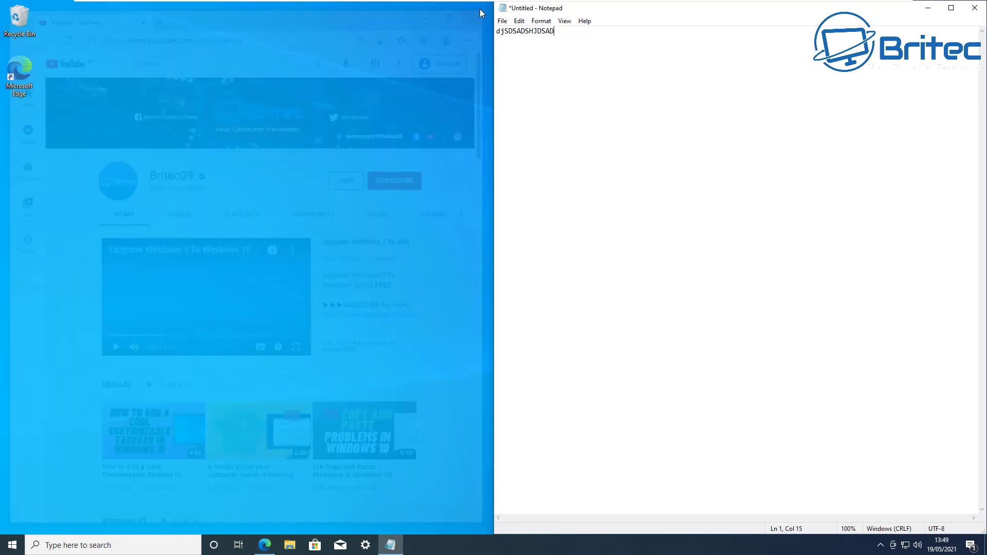
- Close Notepad and discard the unsaved test text with Don't Save
left_click(975, 8)
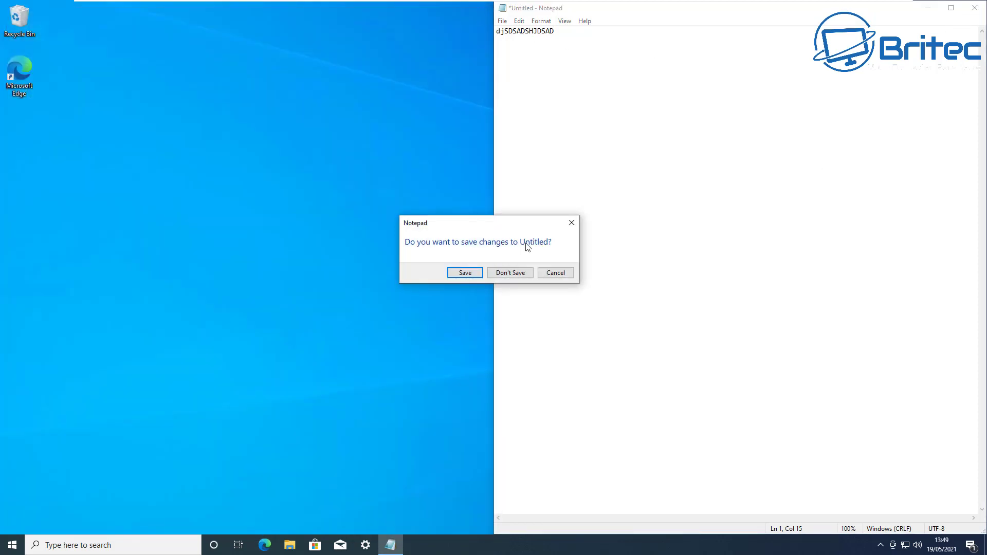
left_click(519, 273)
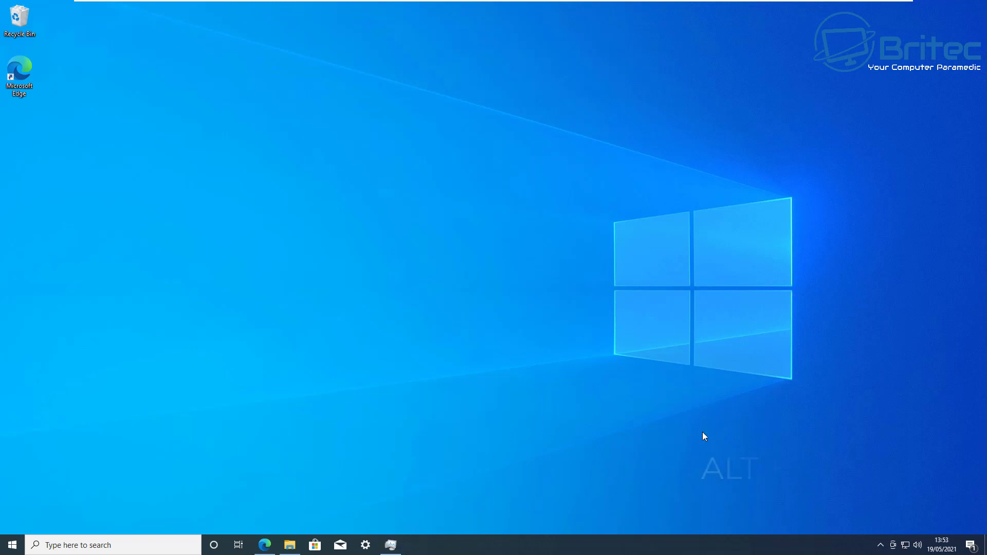
- Alt+Tab to Task Manager and minimize it, then return to Edge and minimize the Facebook window
key("alt+Tab")
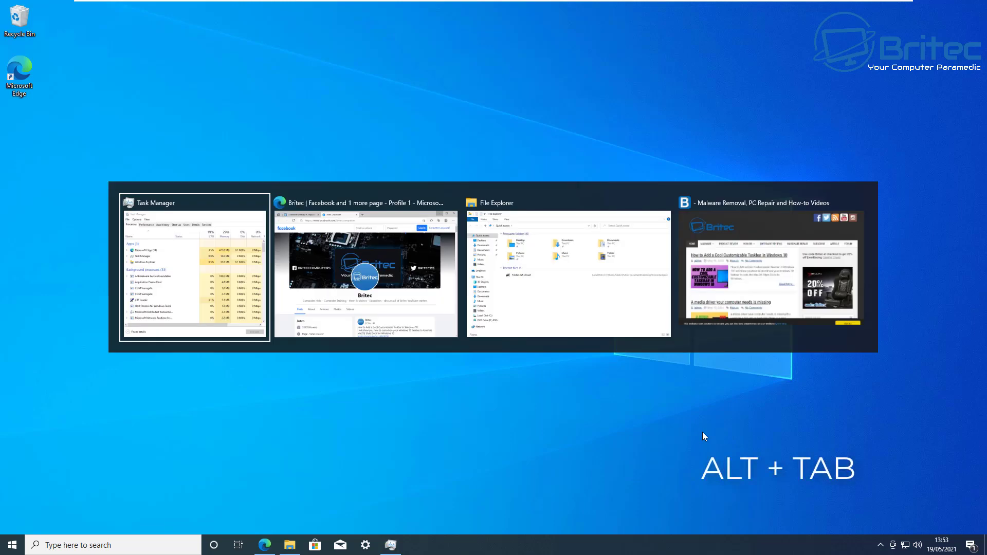
key("alt+Tab")
key("alt+Tab")
key("alt+Tab")
key("alt+Tab")
key("alt+Tab")
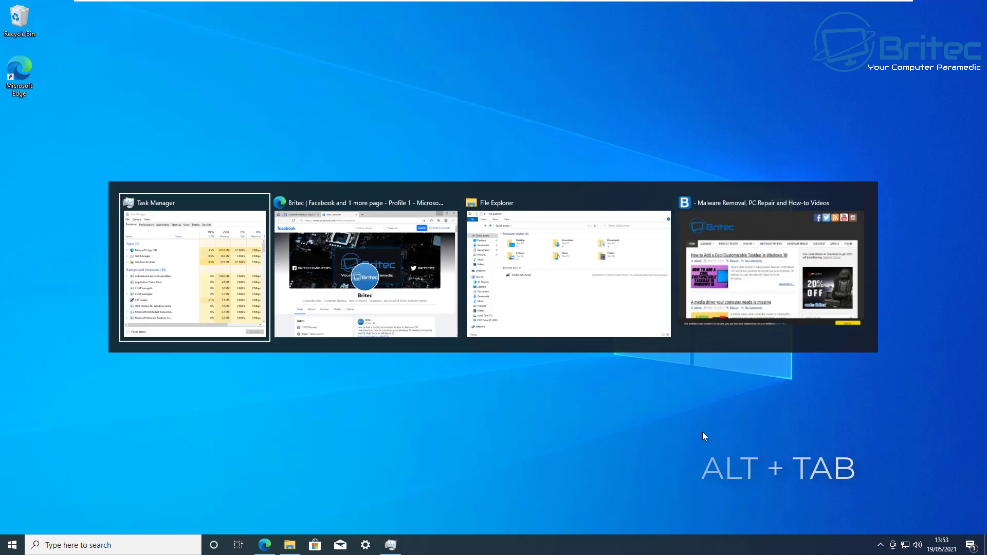
key("alt+Tab")
key("alt+Tab")
key("alt+Tab")
key("alt+Tab")
key("alt+Tab")
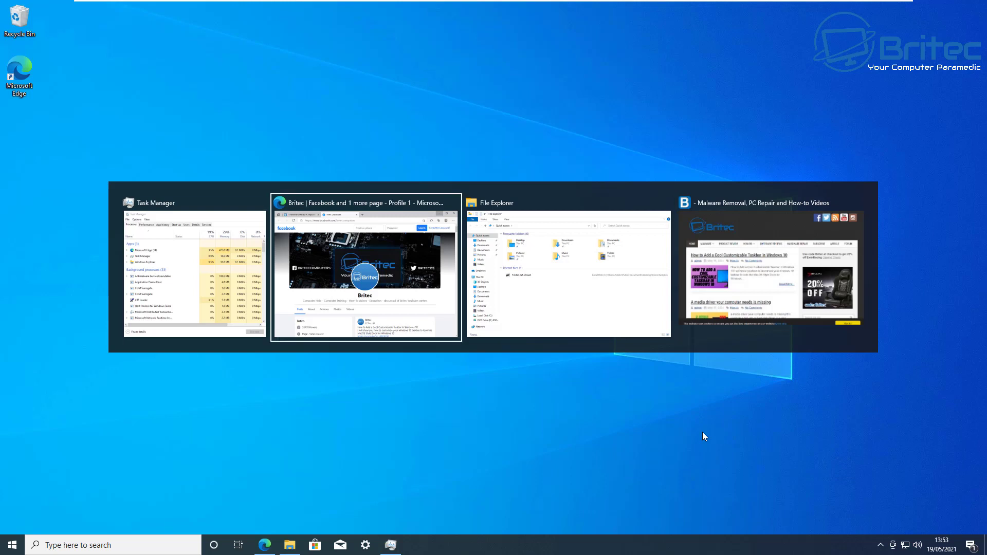
key("alt+Tab")
key("alt+Tab")
key("alt+Tab")
key("alt+Tab")
key("alt+Tab")
key("alt+Tab")
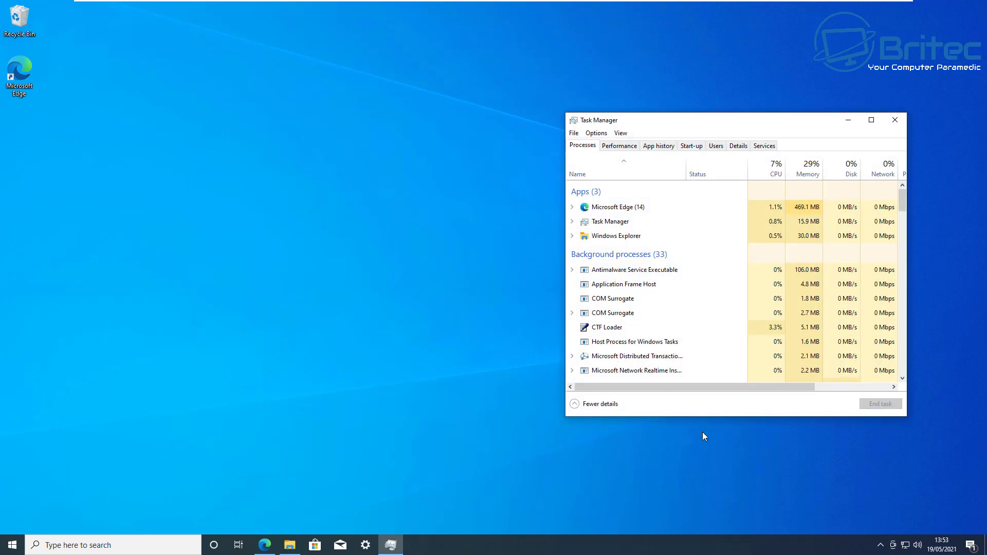
left_click_drag(751, 126, 526, 127)
left_click(624, 124)
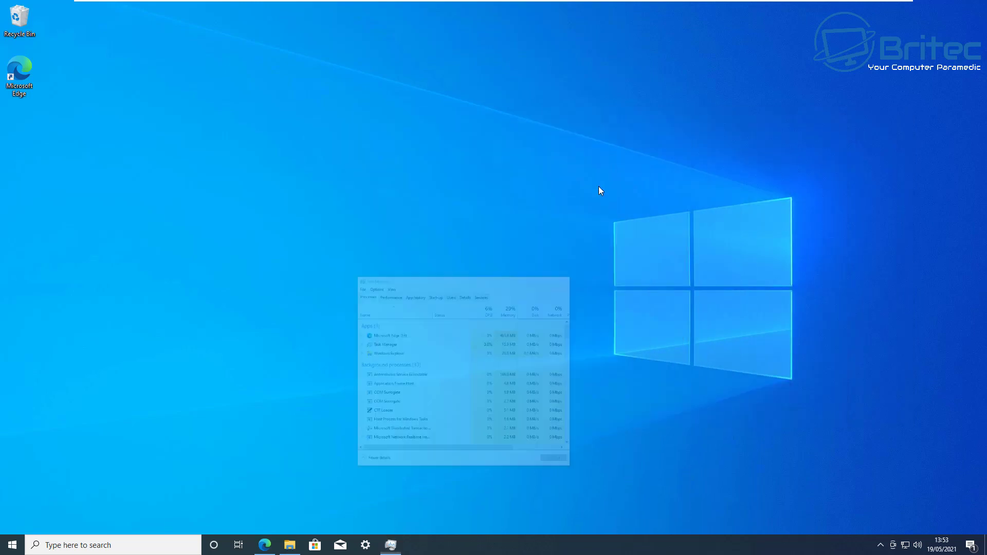
key("alt+Tab")
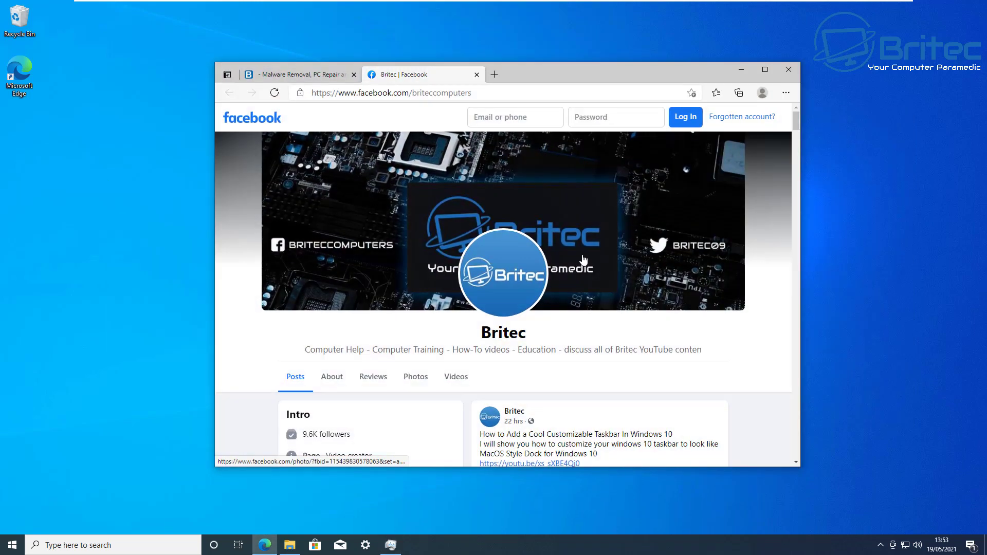
left_click(741, 70)
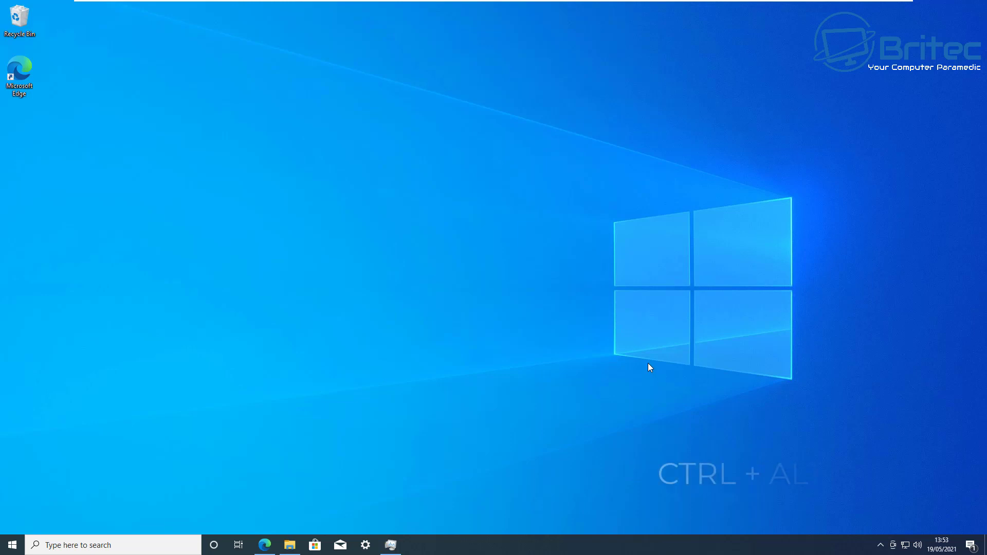
key("ctrl+alt+Tab")
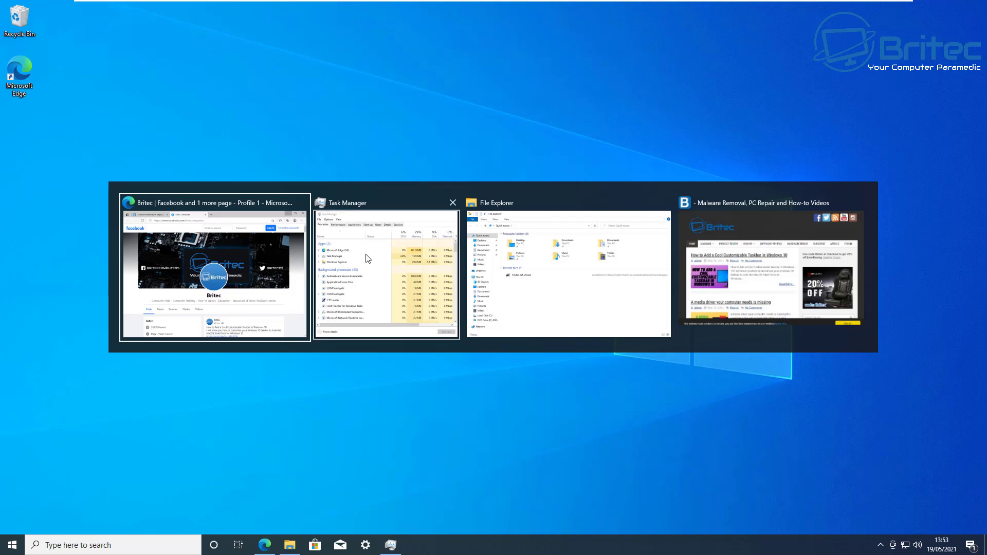
key("Right")
key("Right")
key("Right")
key("Right")
key("Right")
key("Right")
key("Right")
key("Right")
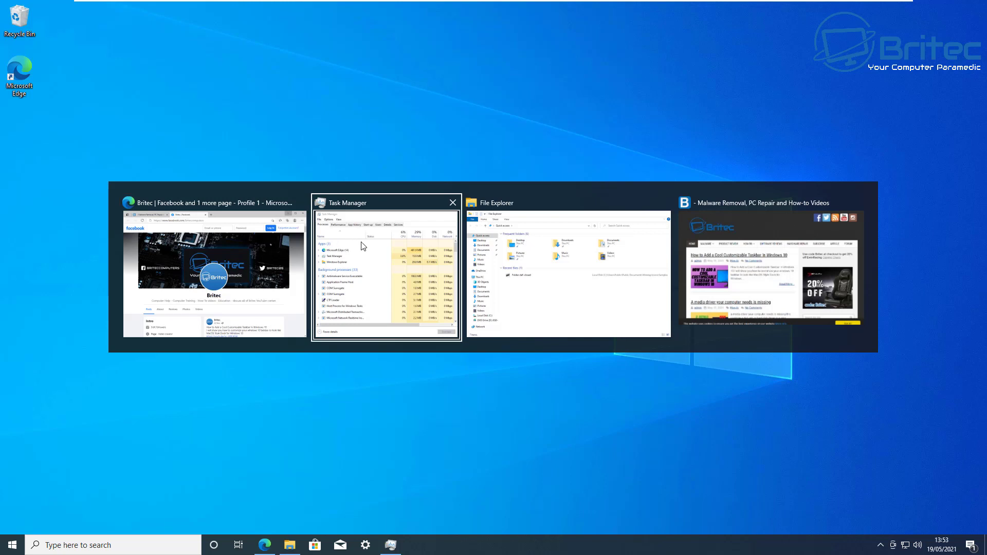
left_click(558, 396)
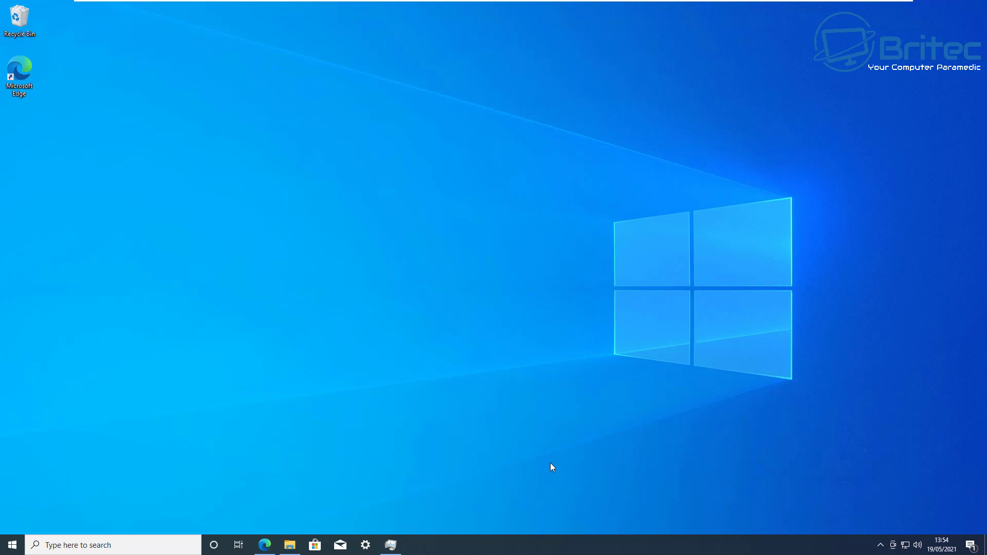
- Visit Desktop 2 via Win+Tab, switch between its BBC Sport and Bing windows, then return to Desktop 1
key("super+Tab")
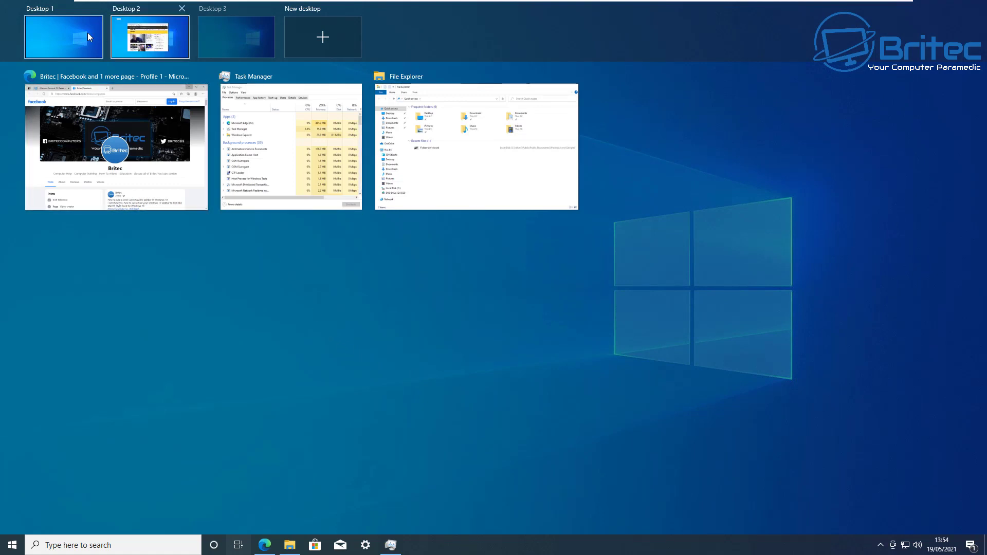
left_click(156, 36)
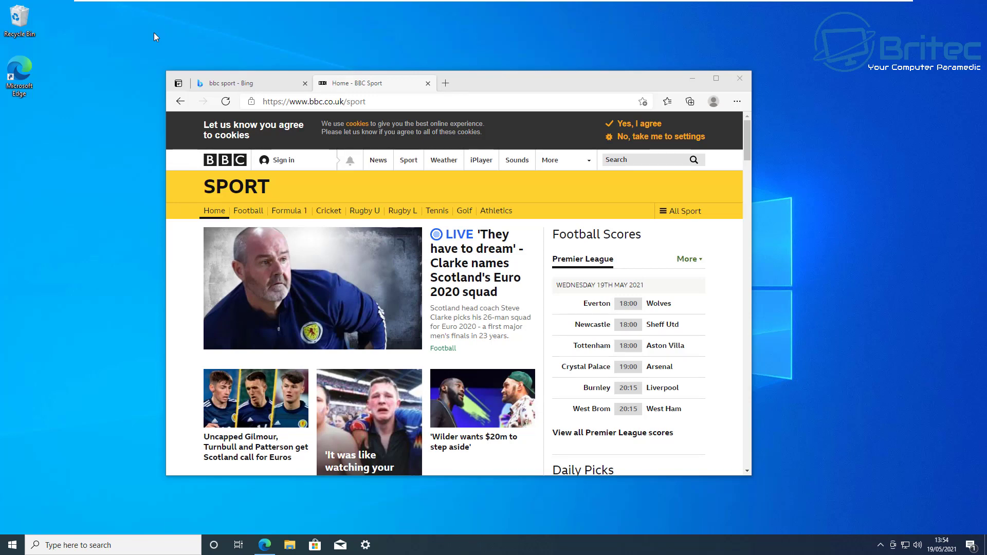
key("alt+Tab")
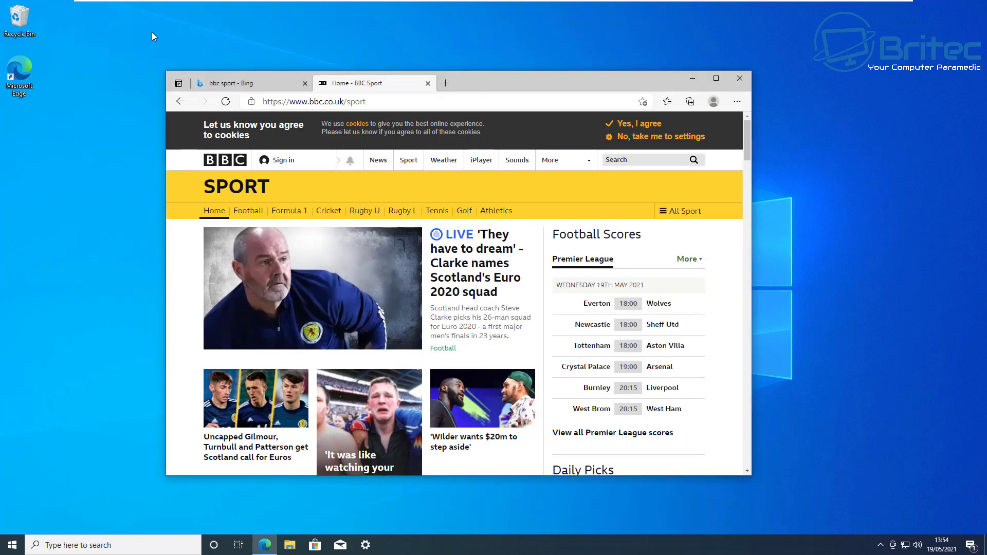
key("alt+Tab")
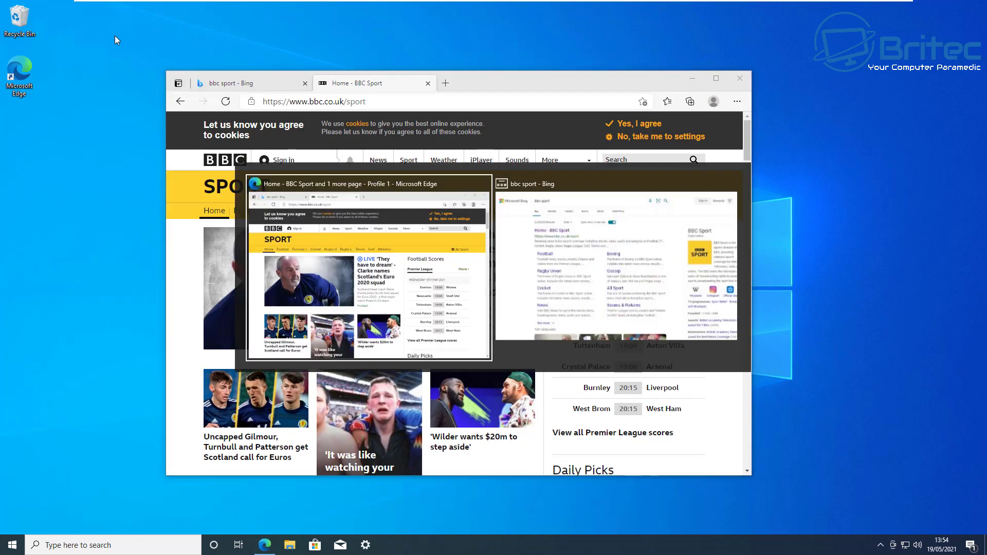
key("Tab")
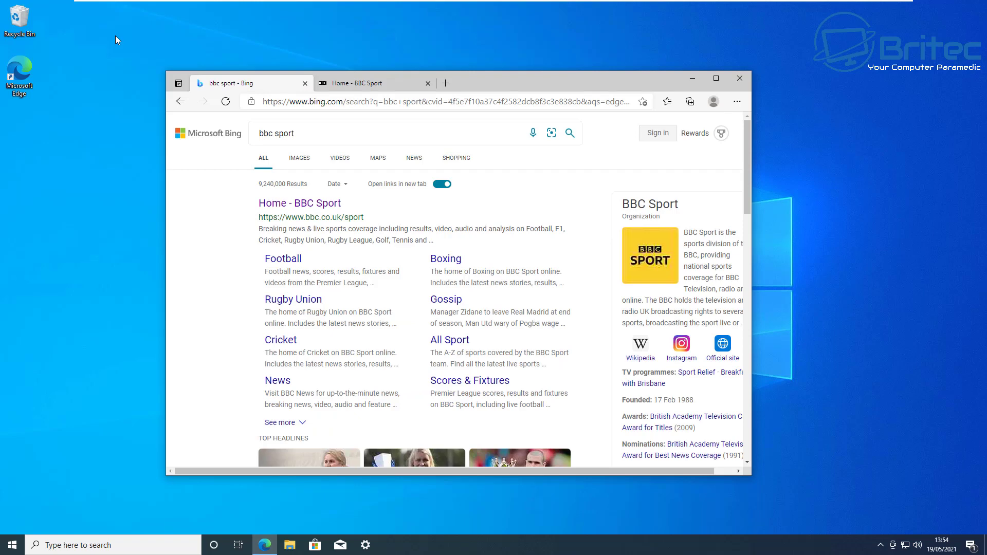
key("super+Tab")
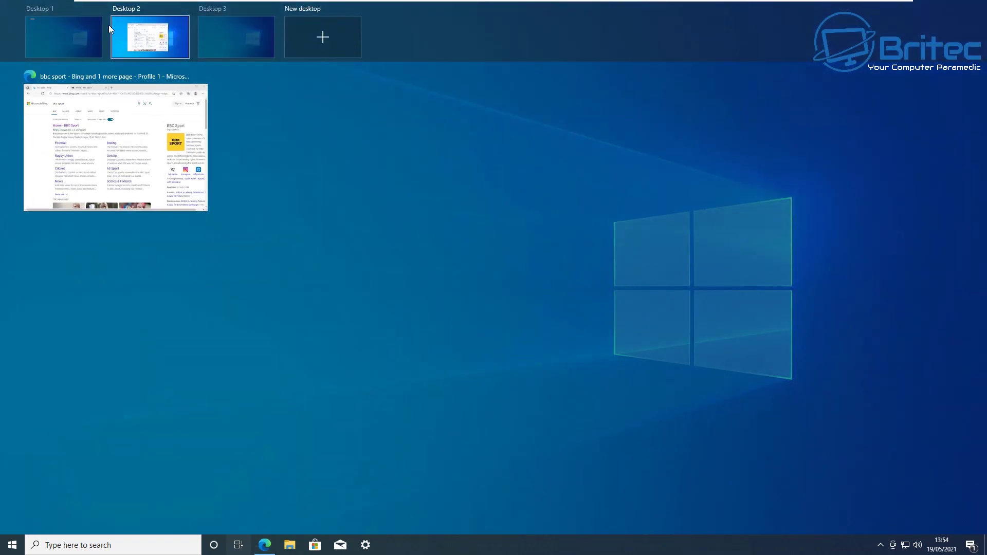
mouse_move(65, 38)
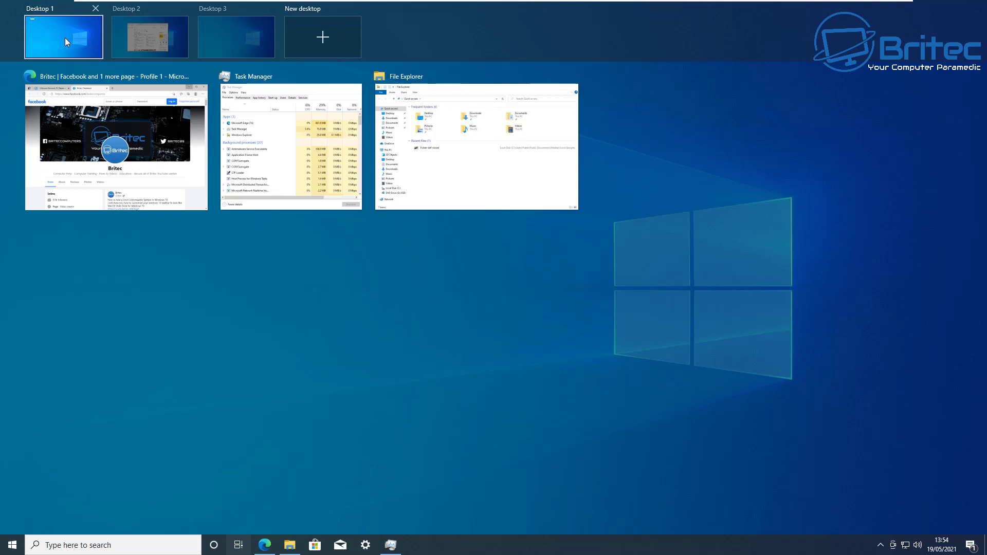
left_click(64, 38)
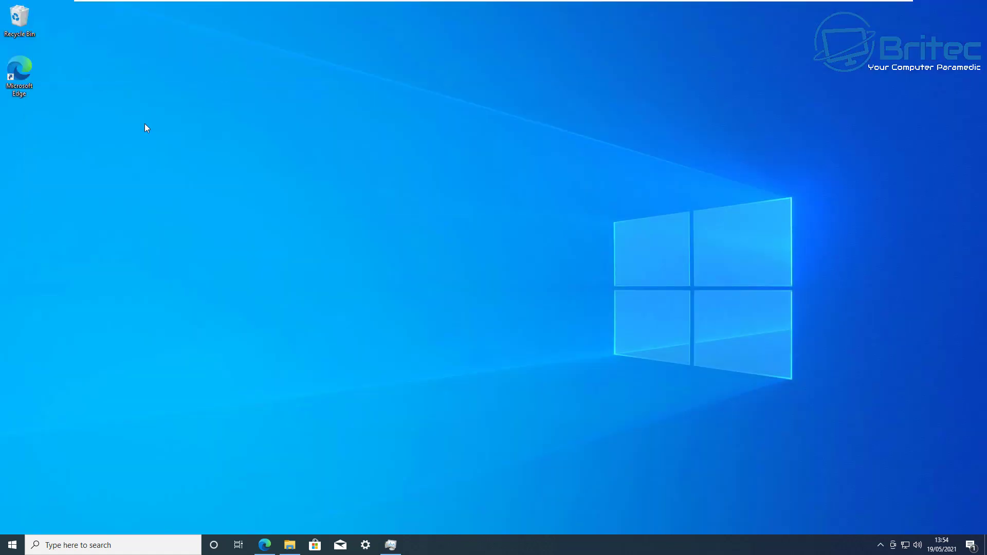
- Close both extra virtual desktops in Task View and minimize the Bing browser window
key("super+Tab")
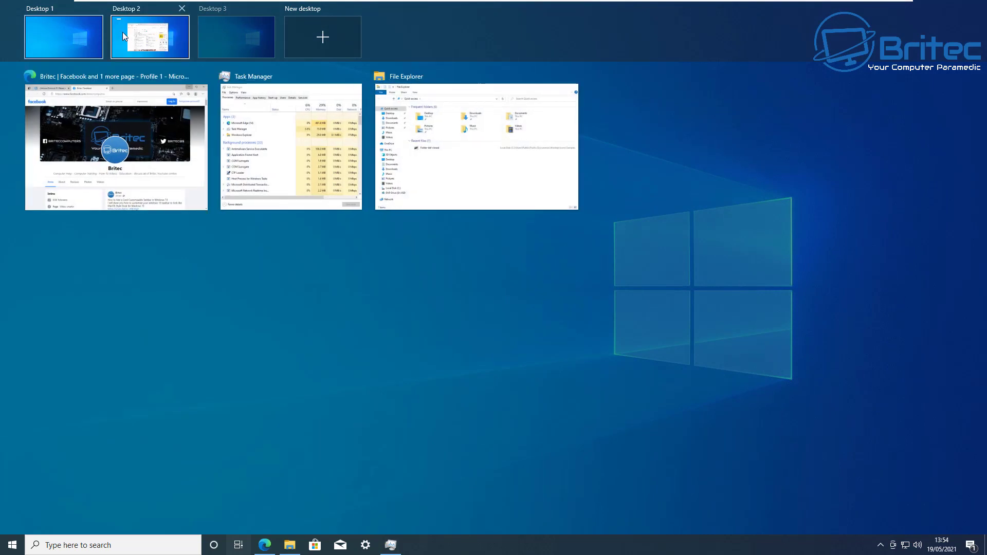
left_click(181, 8)
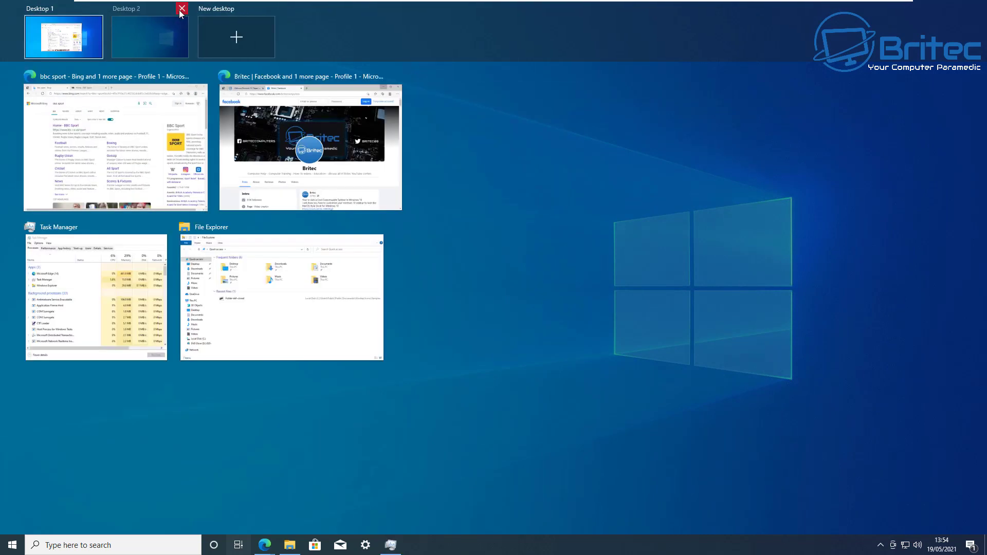
left_click(184, 9)
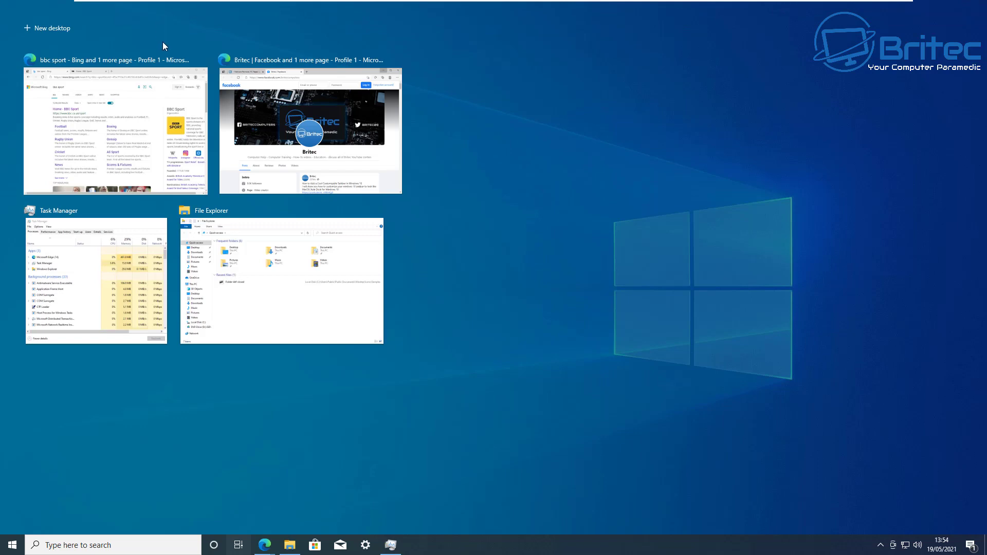
left_click(164, 26)
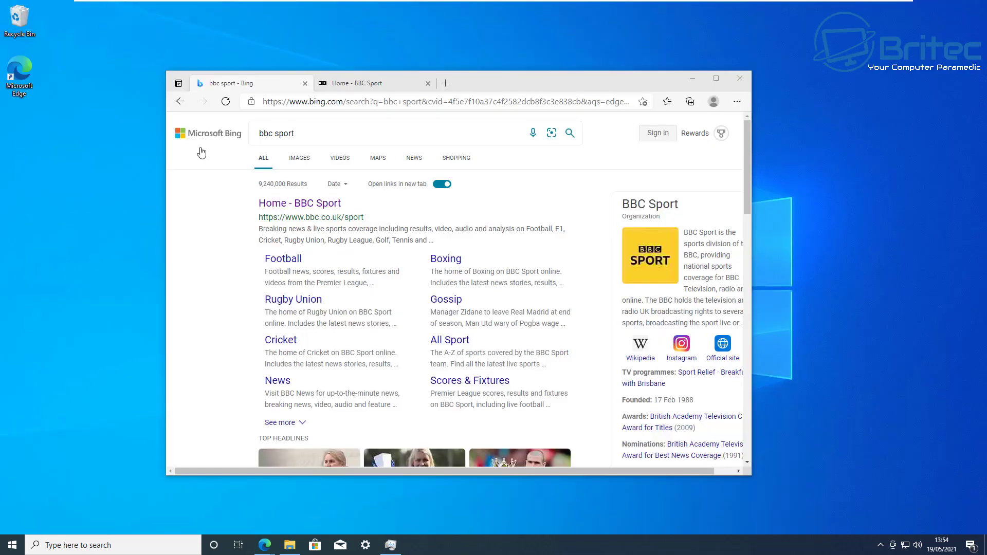
left_click(731, 85)
left_click(740, 79)
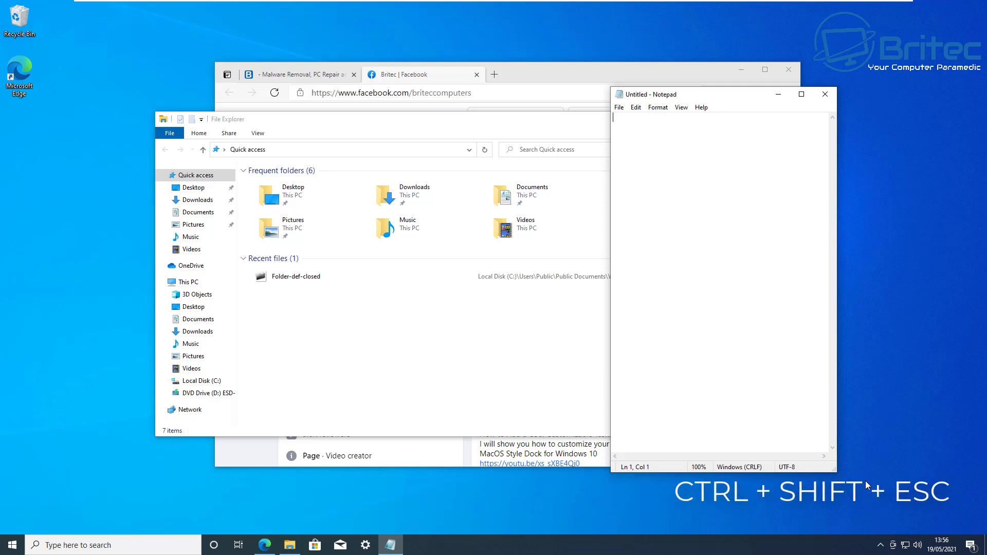
- Open Task Manager with Ctrl+Shift+Esc and end the Microsoft Edge and Notepad tasks
key("ctrl+shift+Escape")
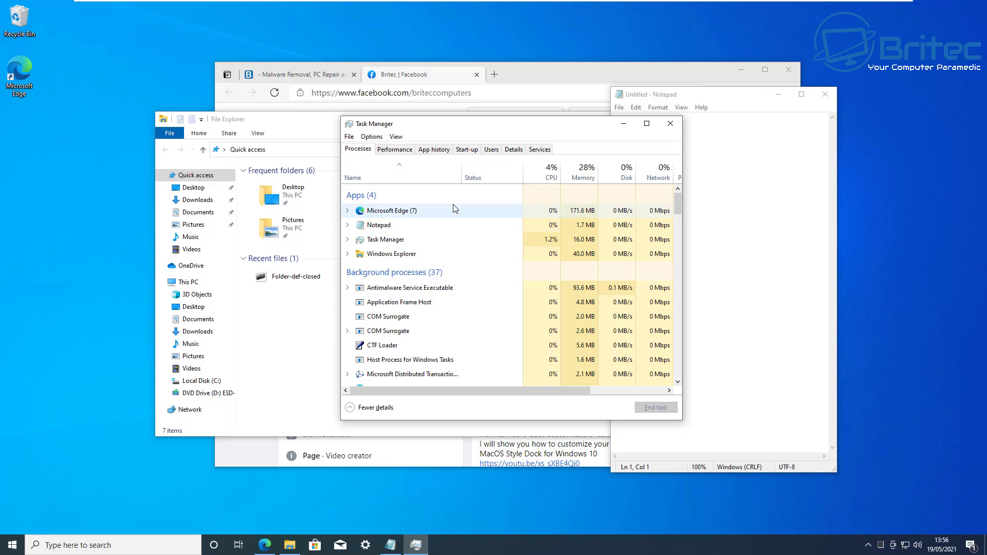
left_click(420, 213)
left_click(660, 408)
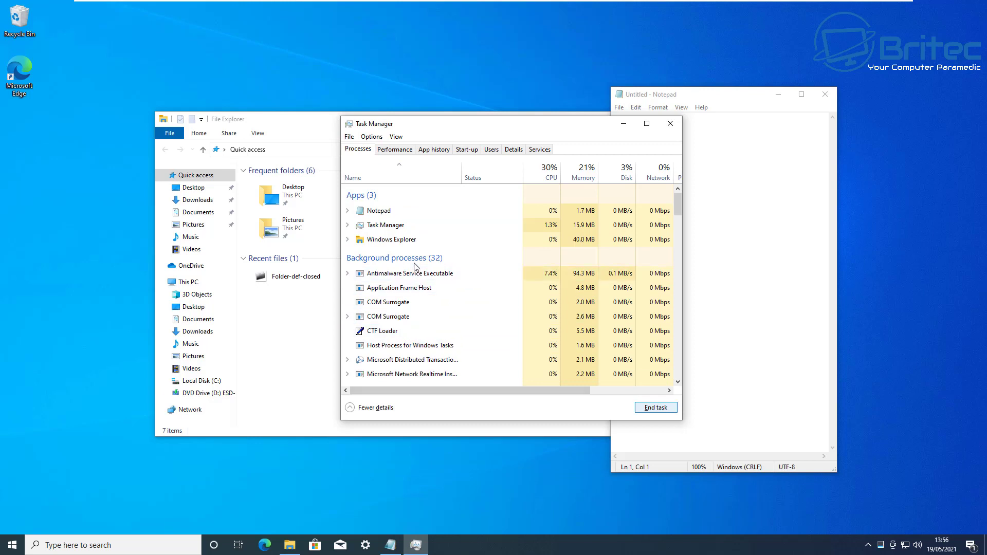
left_click(394, 212)
left_click(661, 408)
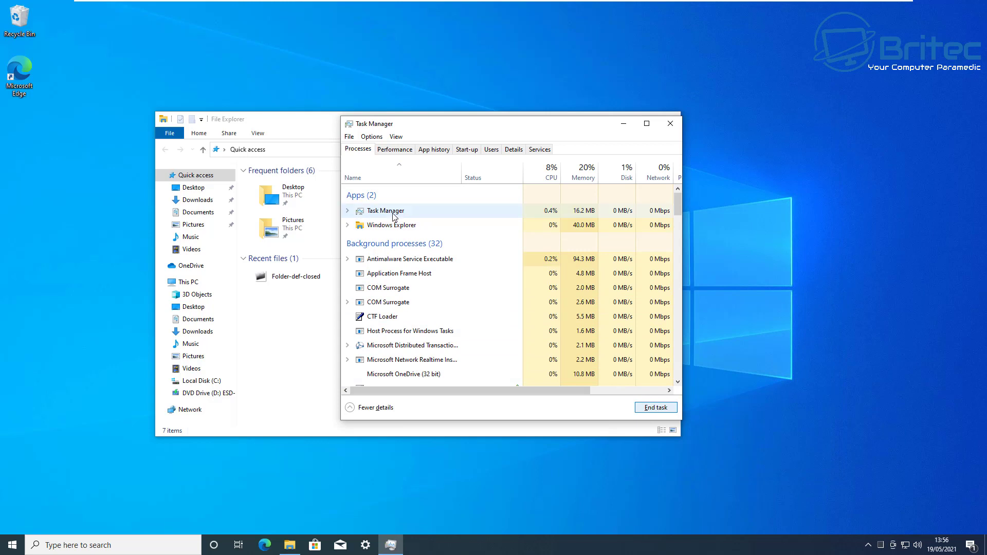
- End the File Explorer window under Windows Explorer, then close Task Manager
left_click(392, 226)
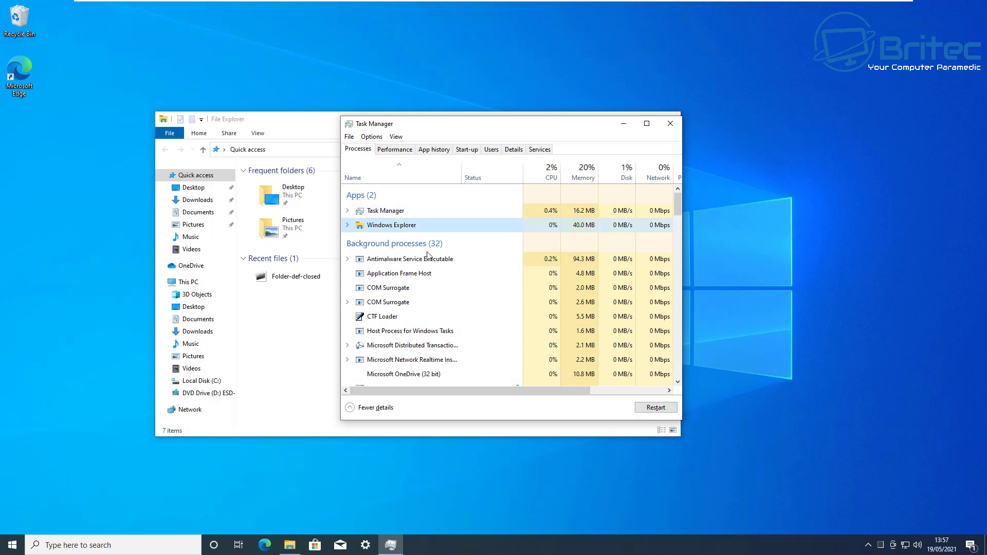
left_click(348, 225)
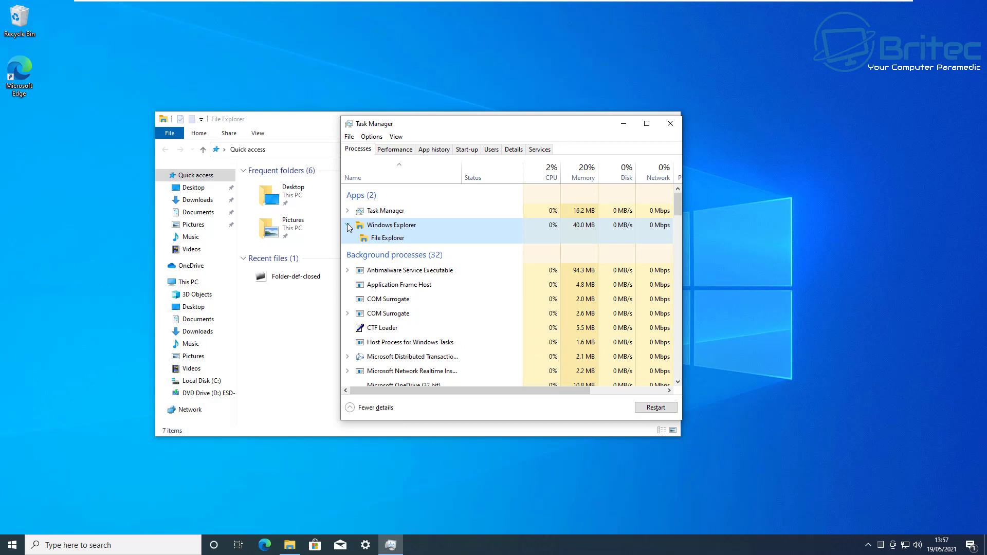
left_click(347, 225)
left_click(348, 225)
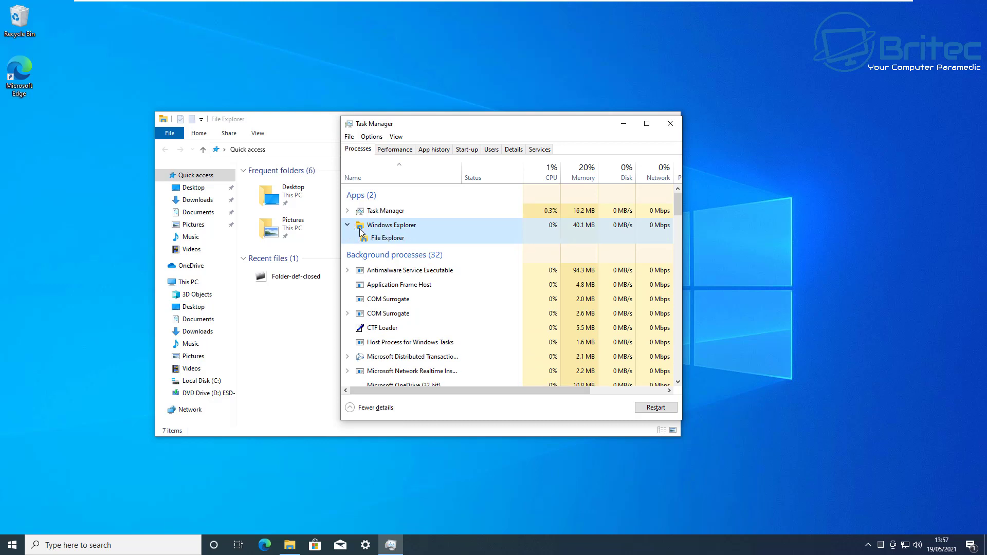
left_click(387, 238)
left_click(654, 408)
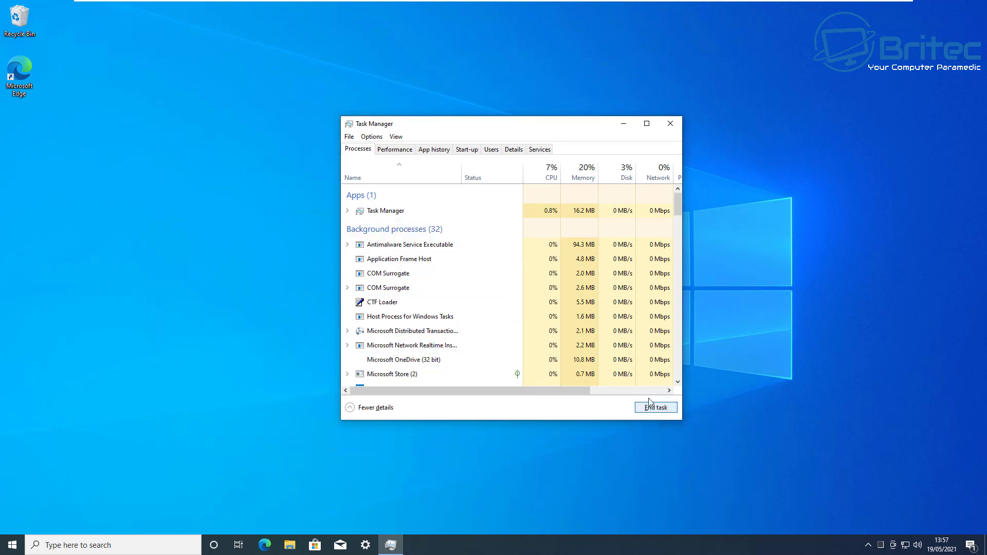
left_click(671, 125)
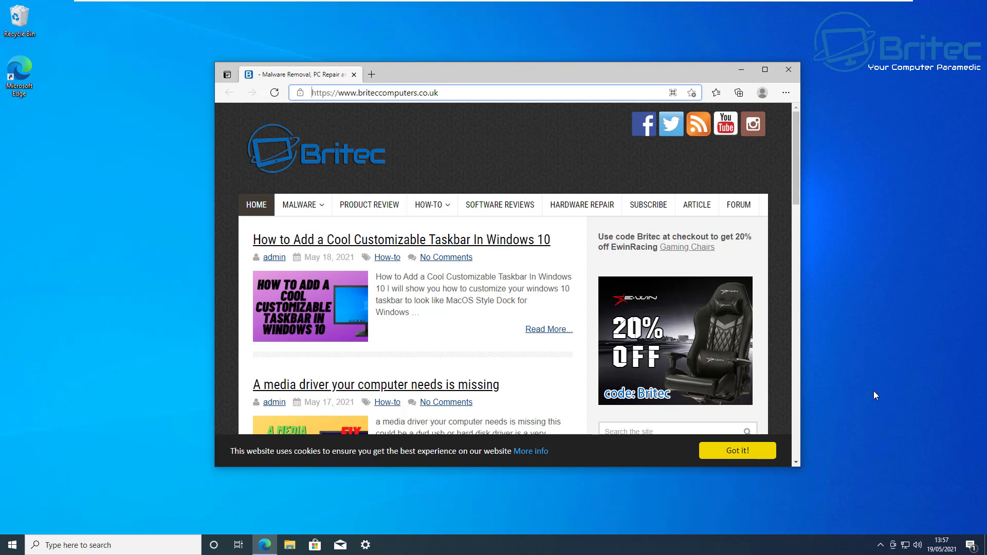
- Capture a full-screen screenshot with Win+PrtScn and open Screenshot (1) from Pictures > Screenshots
key("super+Print")
left_click(290, 545)
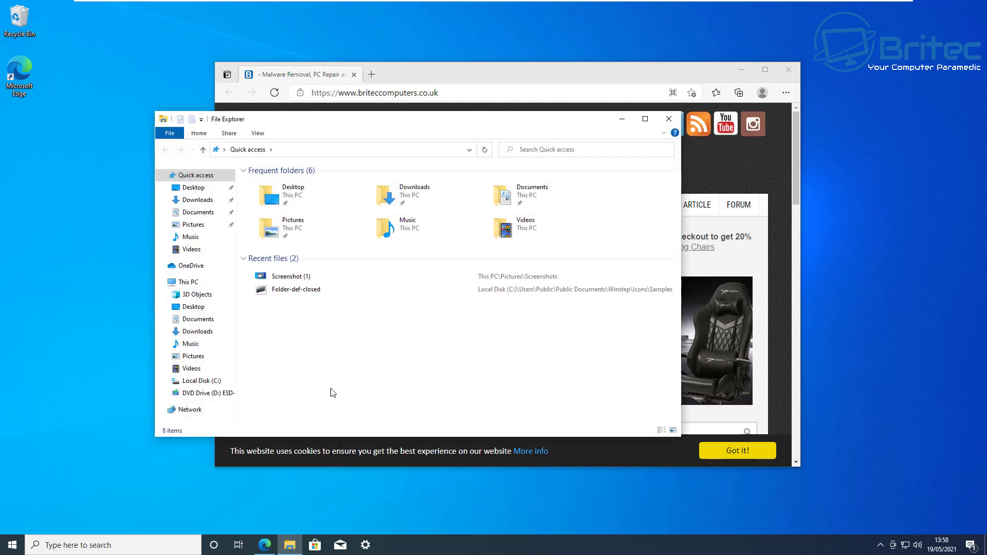
left_click_drag(370, 120, 414, 136)
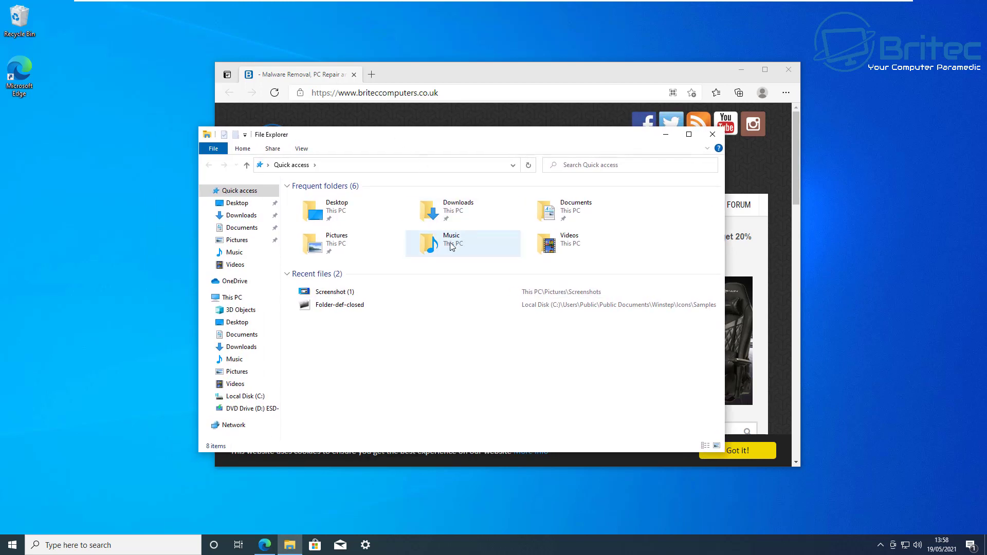
double_click(339, 248)
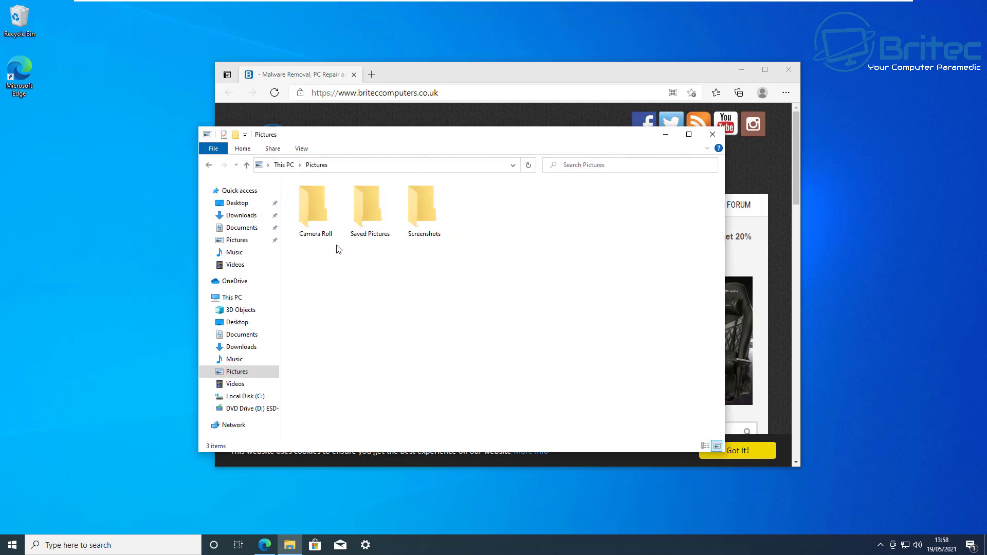
double_click(430, 222)
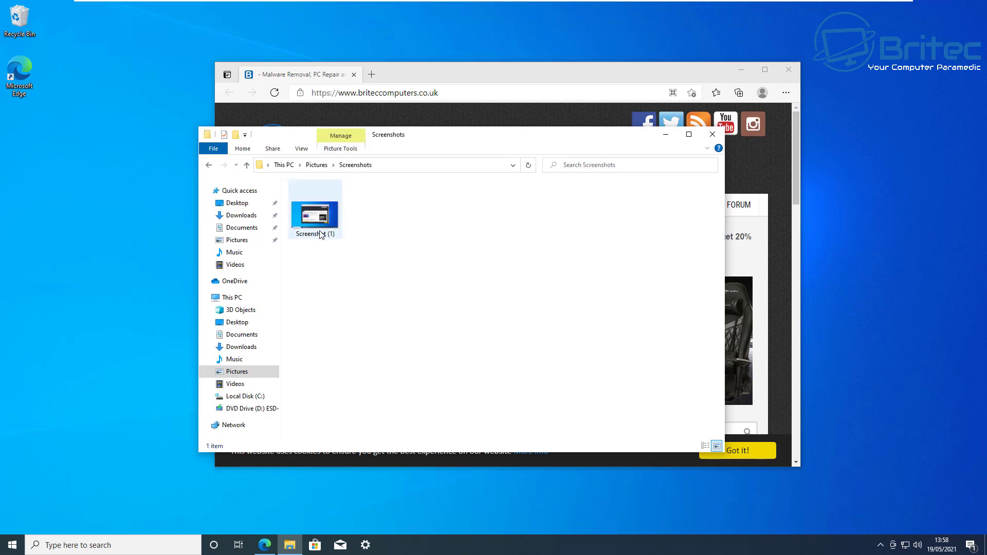
double_click(321, 226)
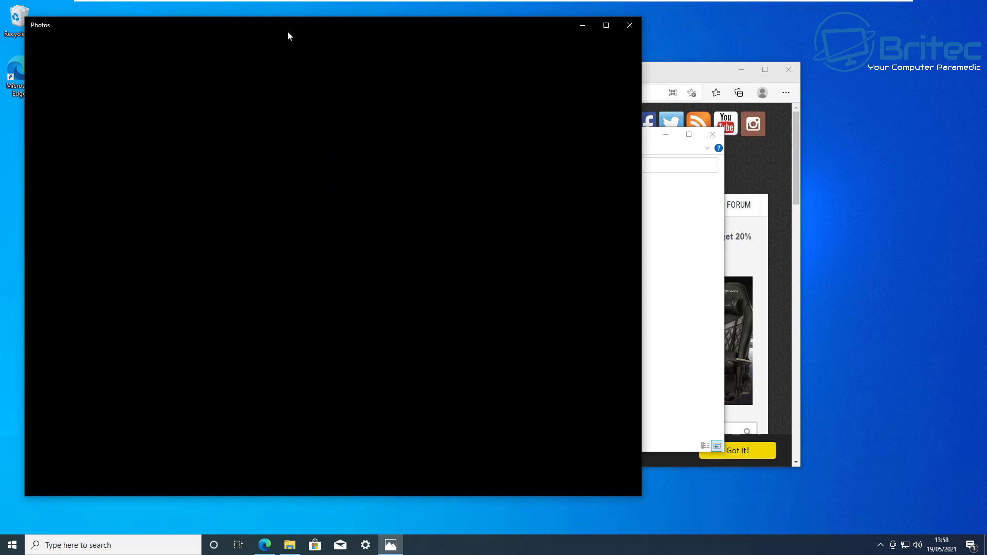
- Close the Photos viewer and File Explorer, then open Britec's Facebook page in a new Edge tab
left_click_drag(278, 27, 402, 45)
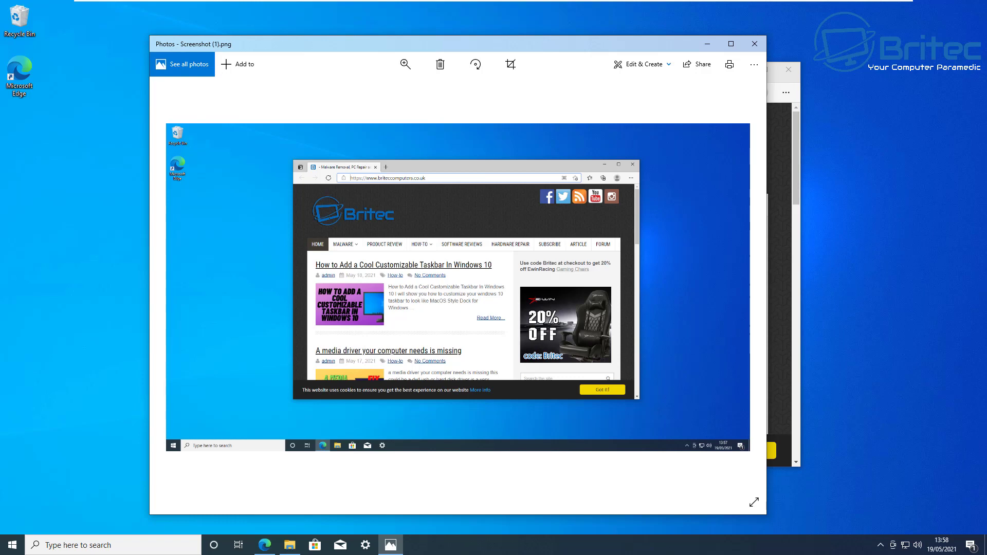
left_click(755, 44)
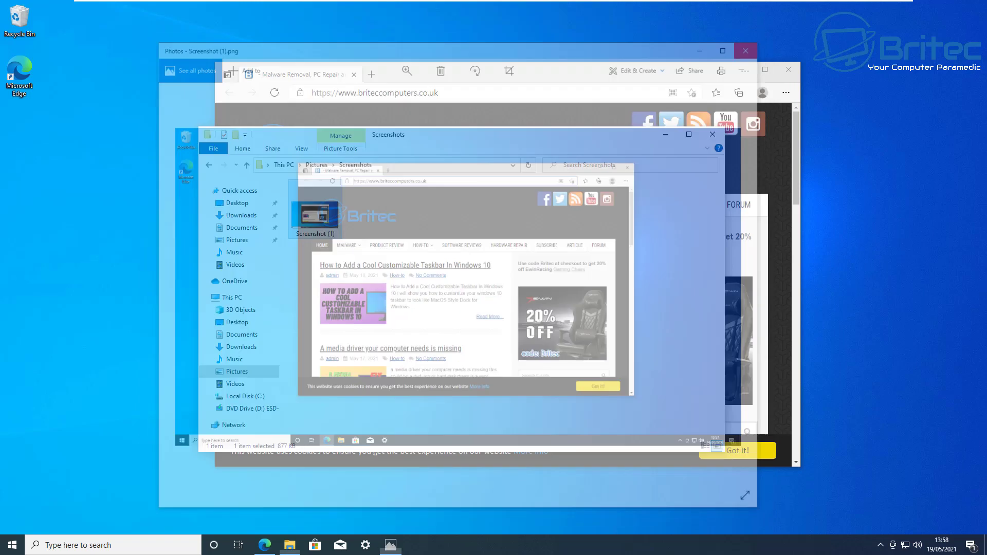
left_click(712, 134)
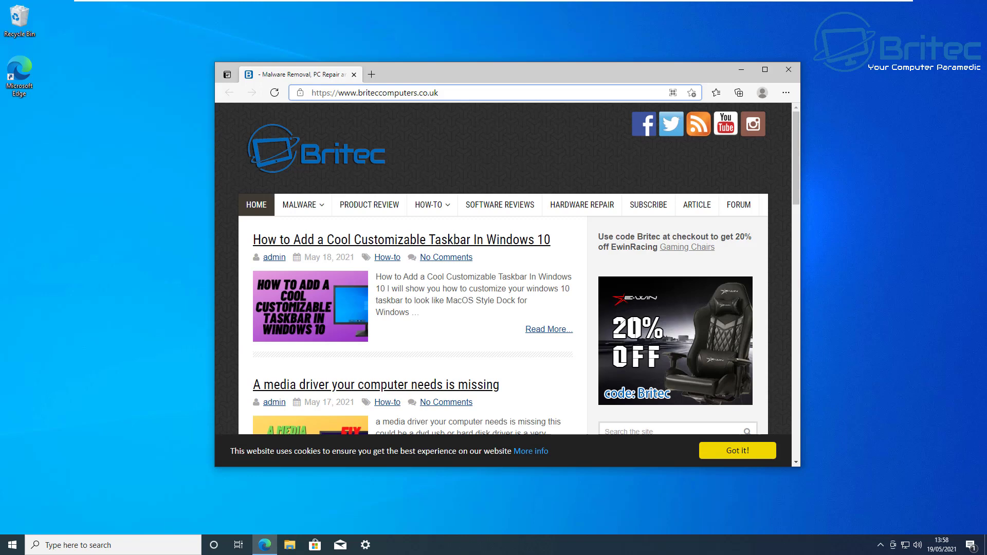
left_click(643, 124)
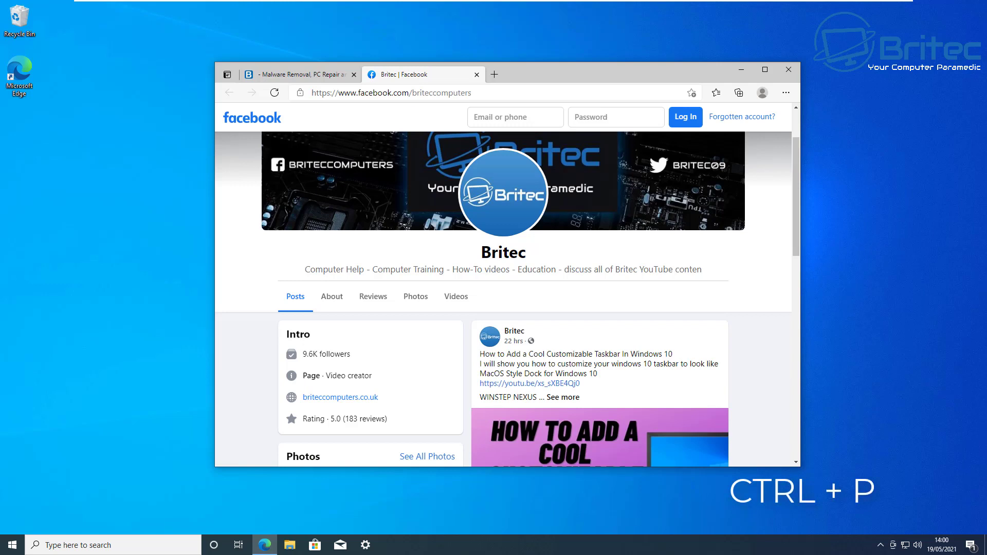
- Bring up Edge's print preview with Ctrl+P, look through it, and cancel without printing
key("ctrl+p")
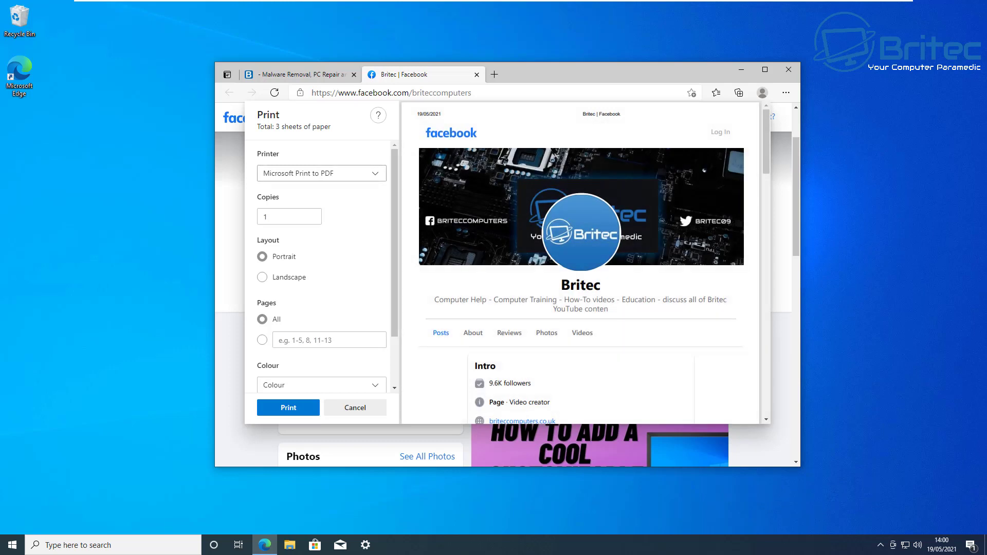
scroll(321, 267, "down", 1)
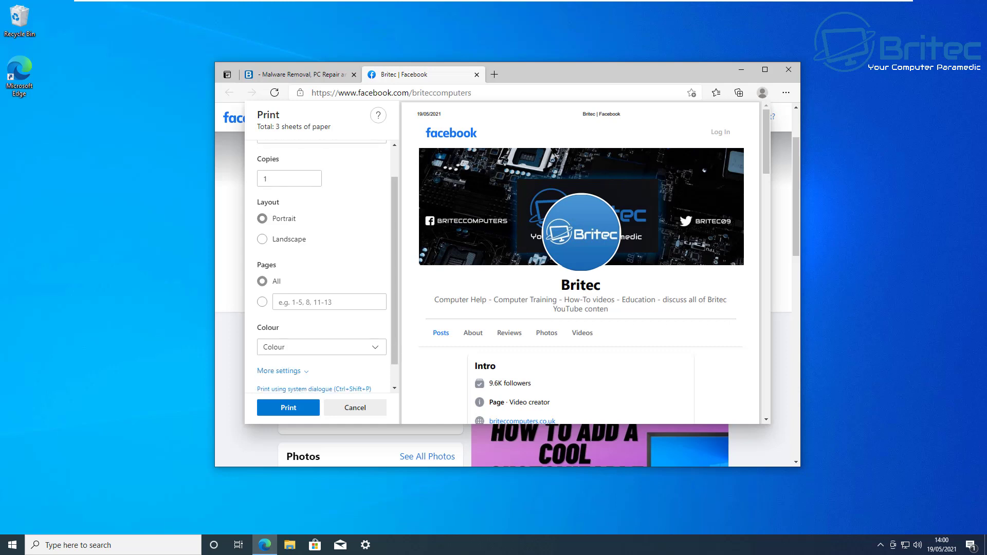
scroll(321, 268, "down", 1)
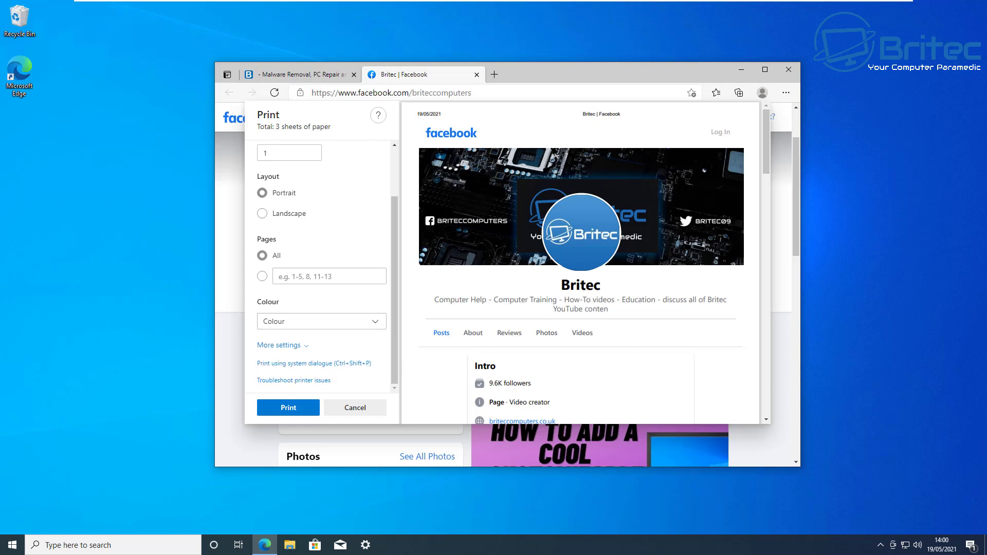
scroll(581, 263, "down", 10)
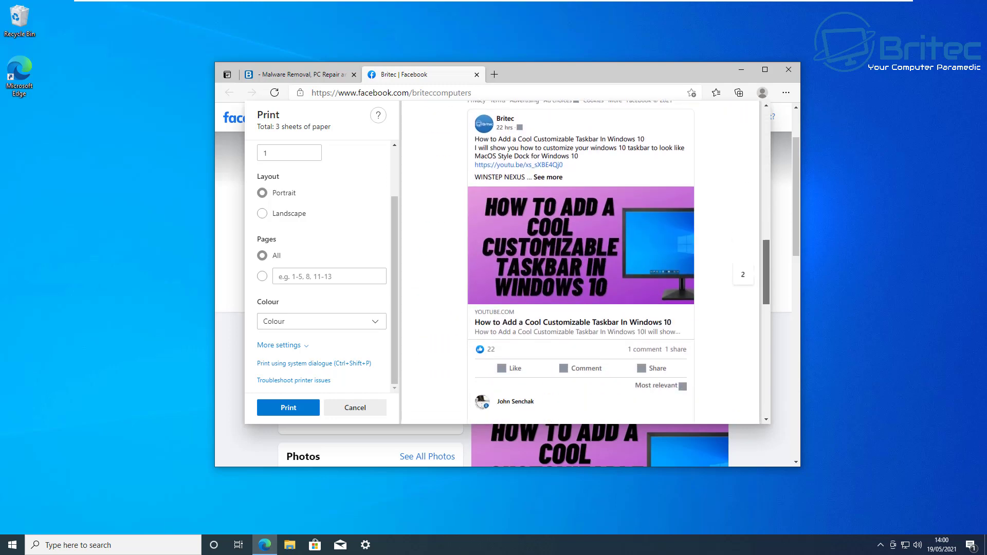
scroll(581, 263, "up", 10)
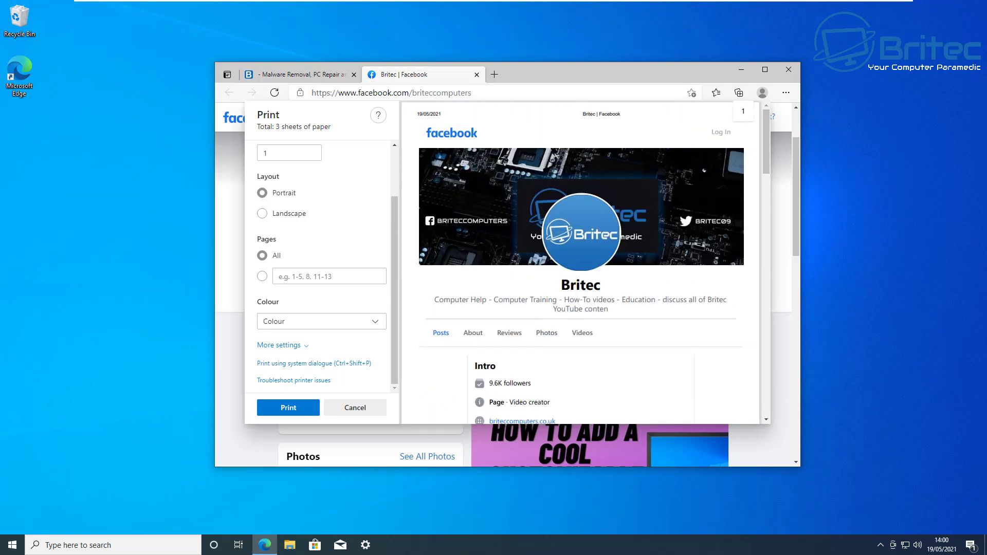
left_click(355, 407)
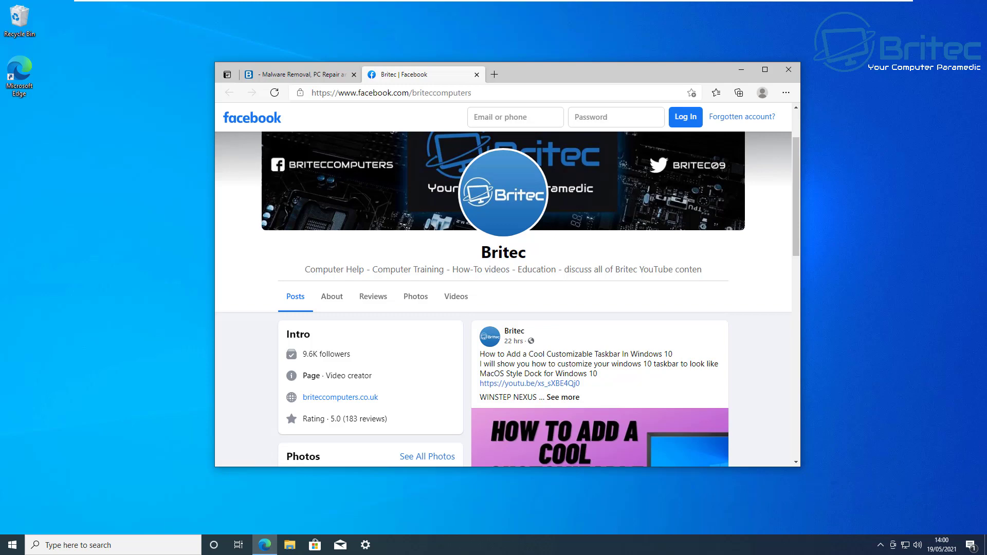
- Close the system print dialog without printing and minimise Edge to reveal the desktop
left_click_drag(326, 78, 509, 163)
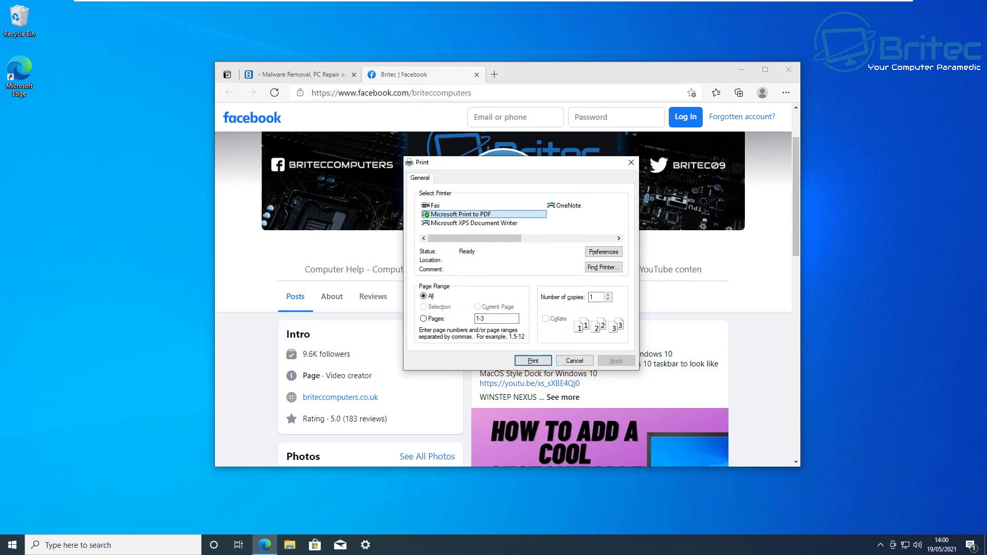
scroll(522, 216, "right", 3)
scroll(522, 216, "left", 3)
left_click(631, 163)
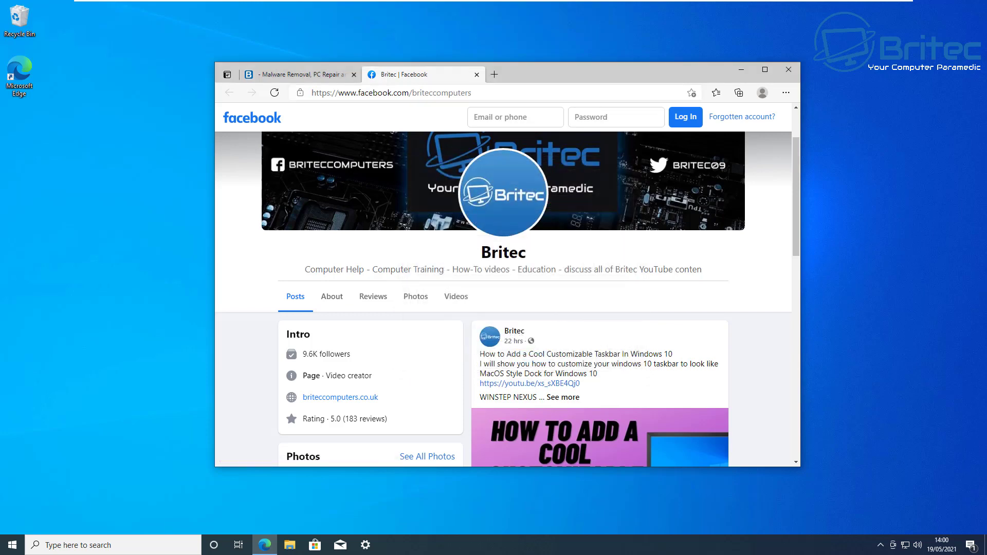
left_click(741, 70)
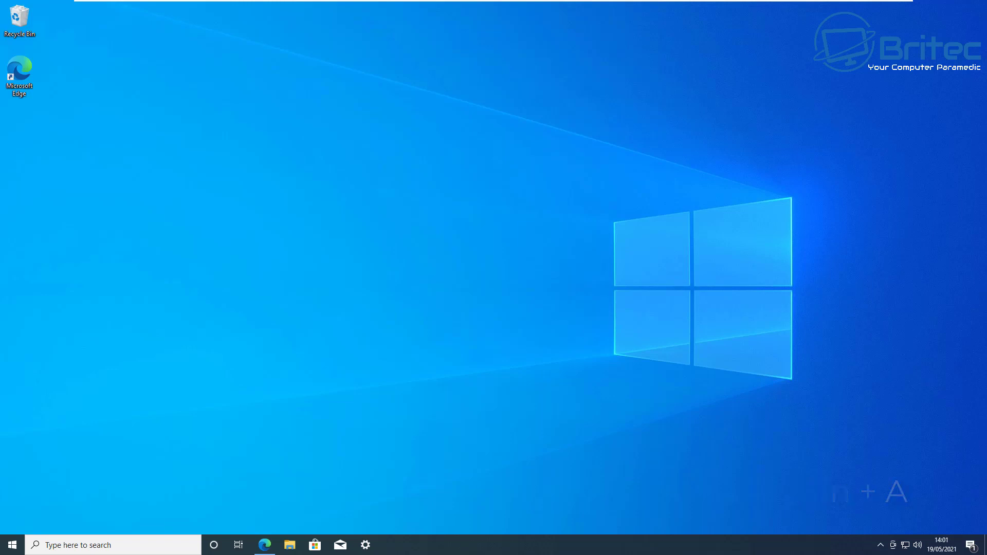
key("super+a")
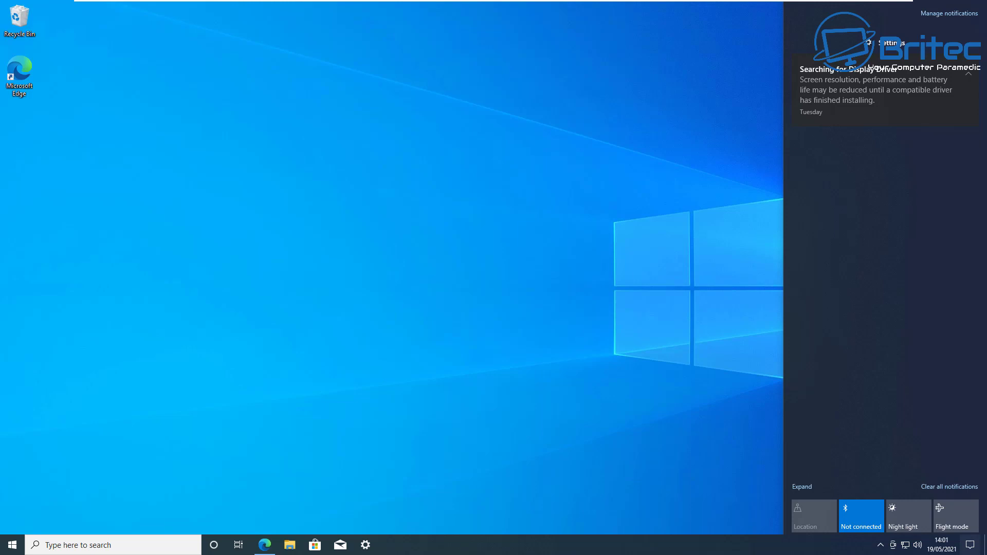
key("Escape")
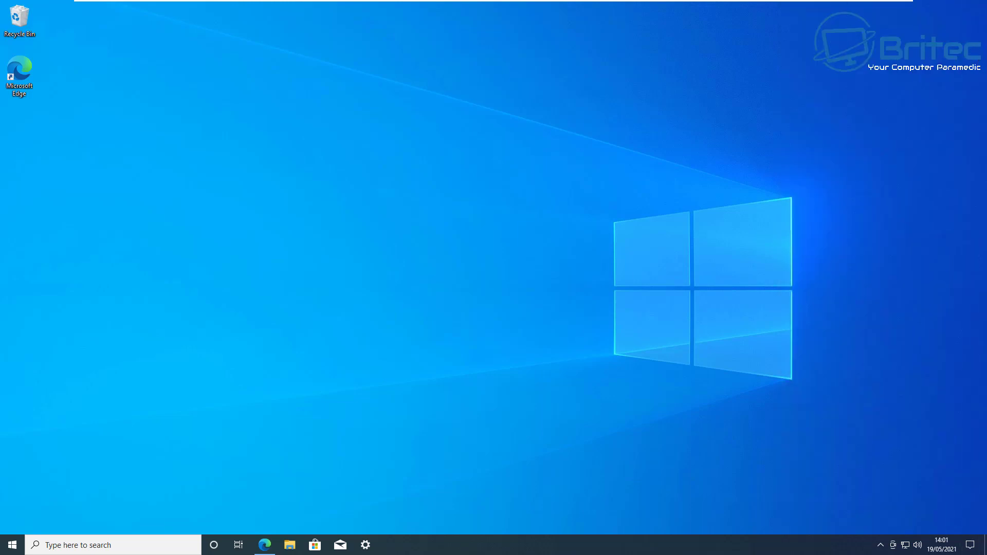
key("super+a")
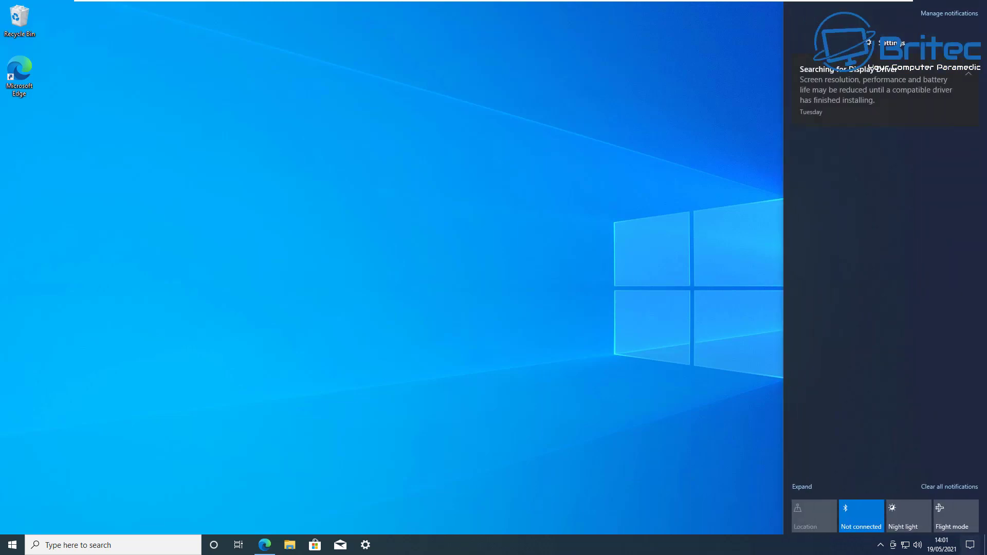
key("Escape")
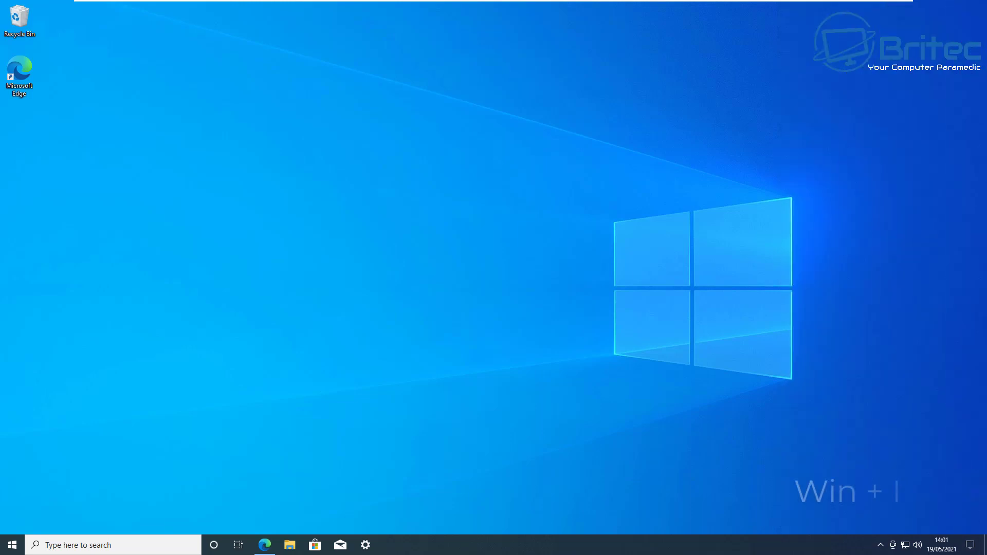
key("super+i")
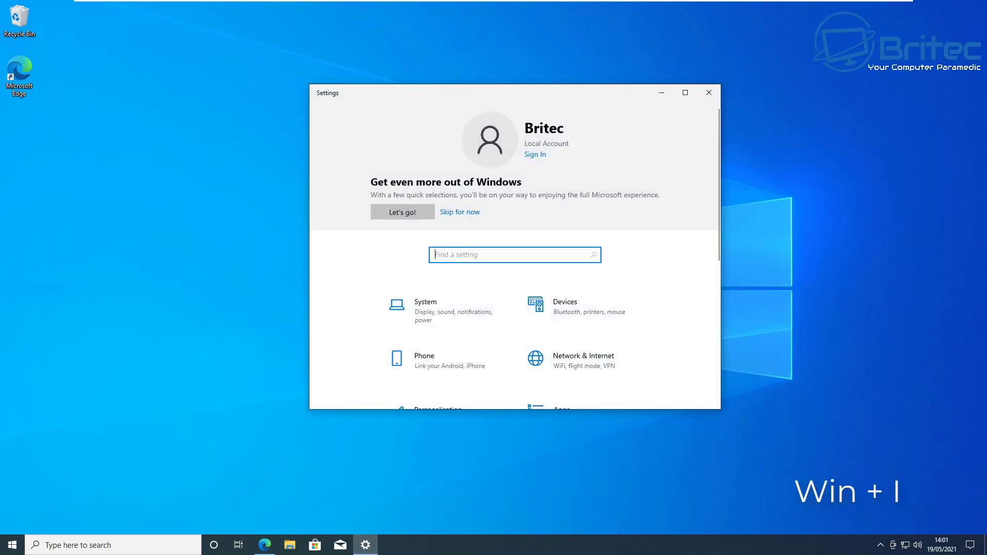
left_click(684, 92)
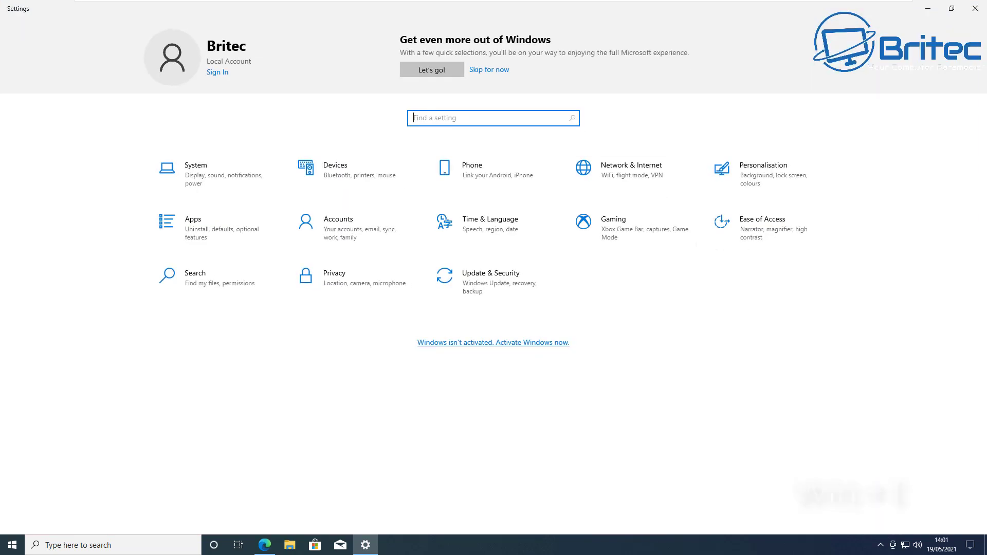
left_click(975, 8)
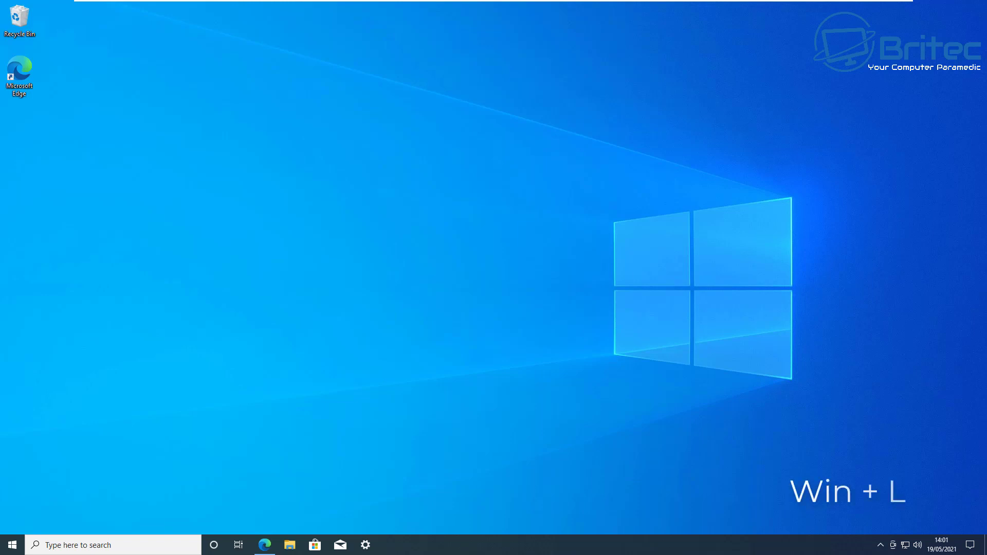
- Lock the PC with Win+L, then dismiss the lock screen to sign back in
key("super+l")
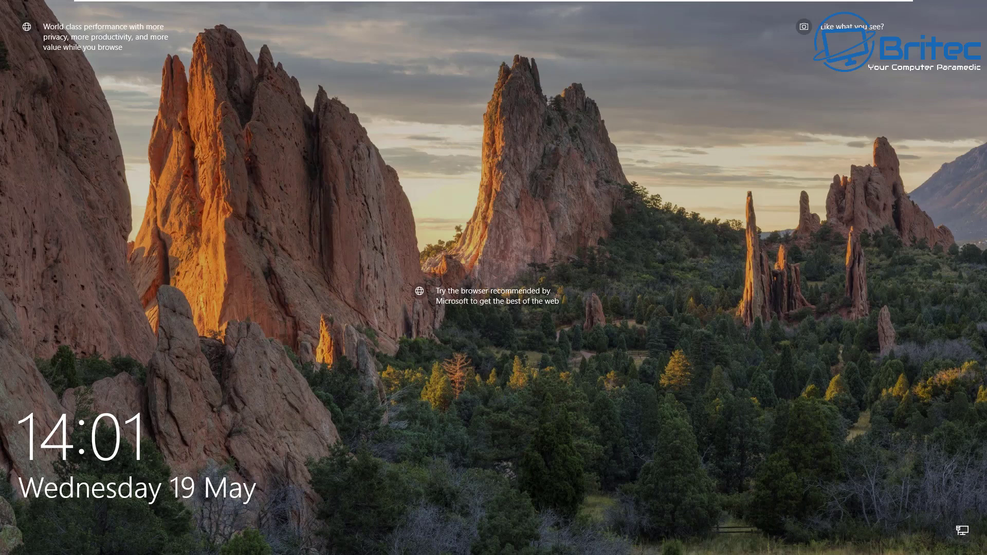
key("Return")
key("Return")
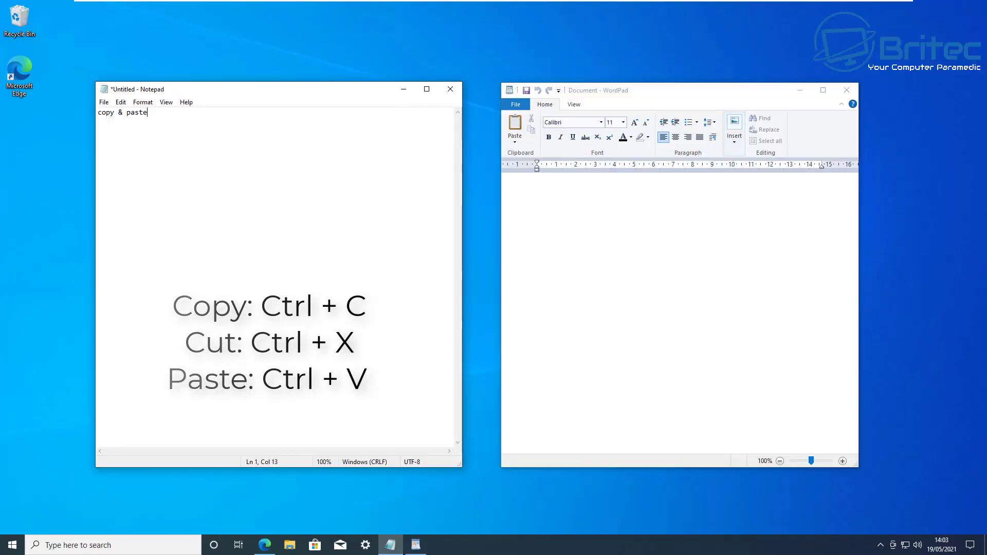
- Select the Notepad line 'copy & paste' and paste a copy into WordPad
key("ctrl+a")
key("ctrl+c")
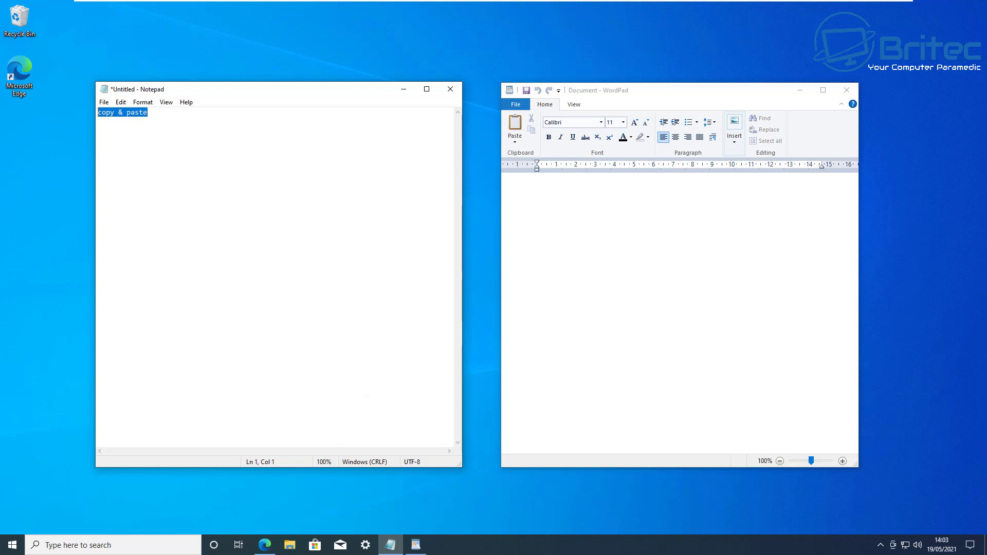
key("alt+Tab")
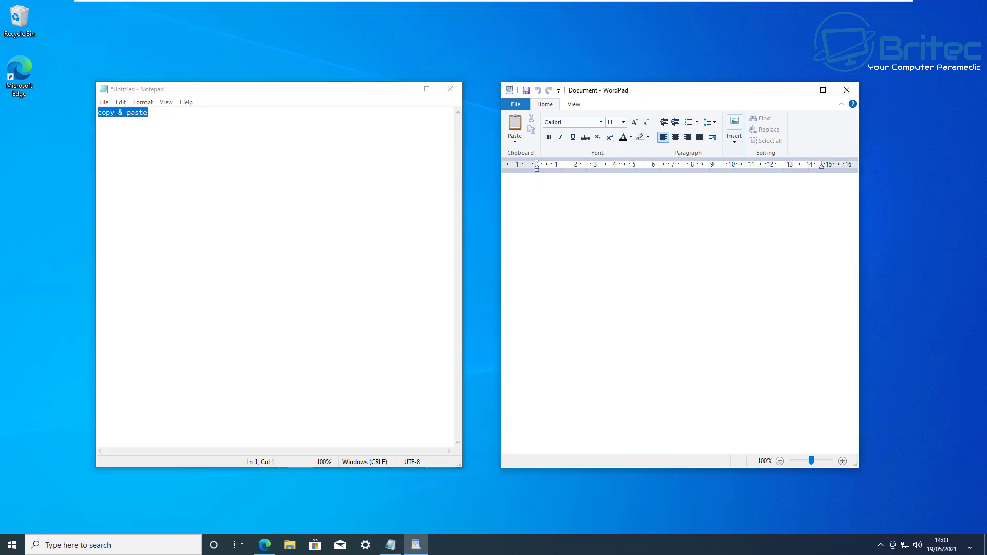
key("ctrl+v")
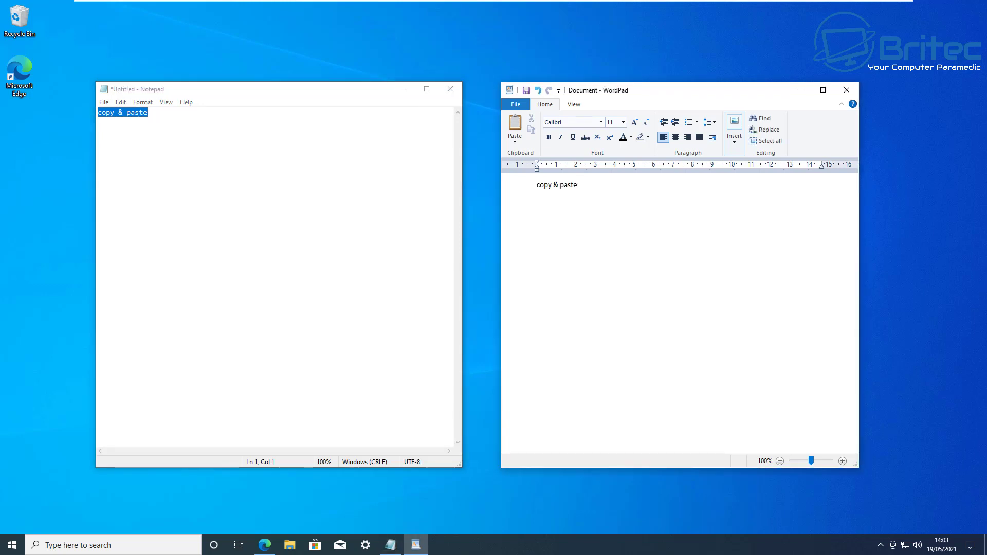
- Cut the line out of Notepad and paste it as a second line in WordPad
left_click(148, 112)
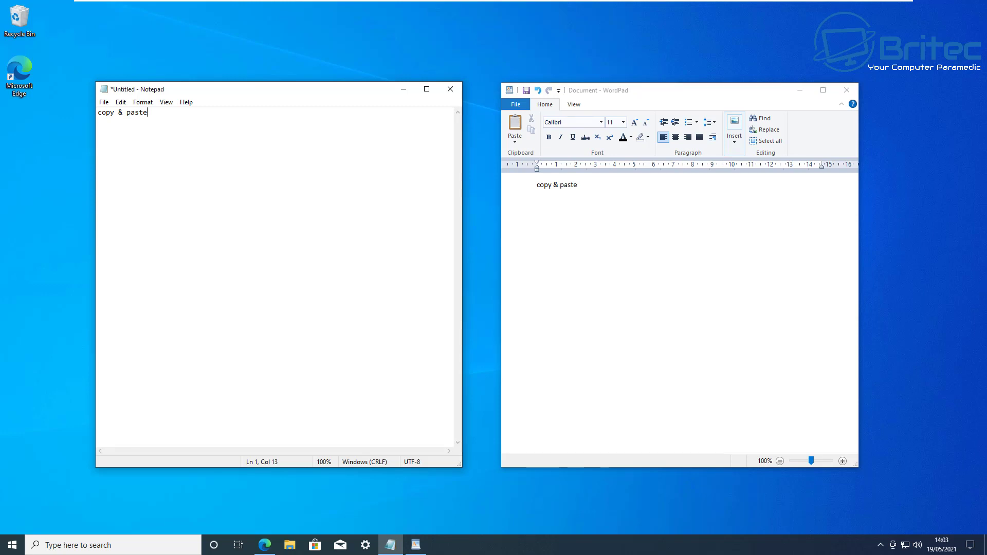
key("shift+Home")
key("ctrl+x")
key("alt+Tab")
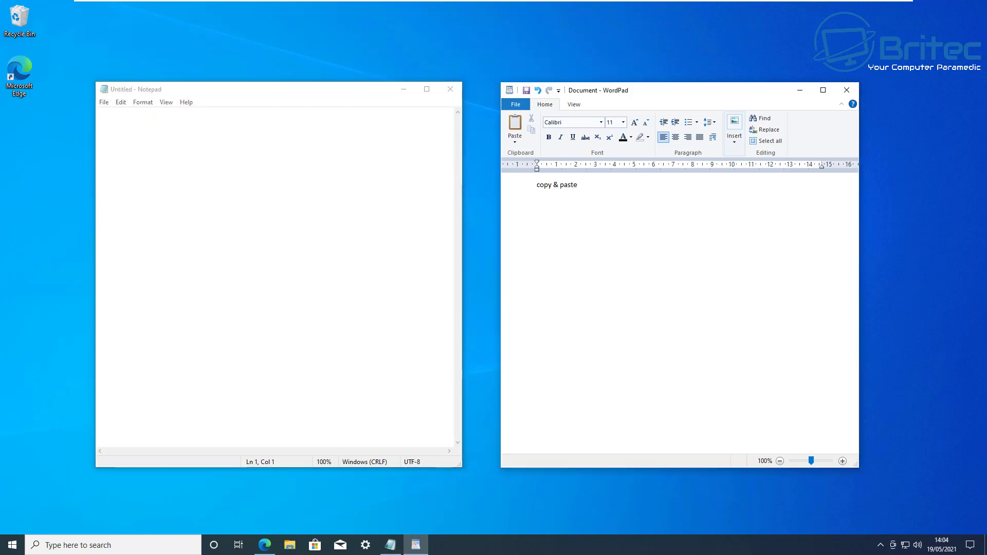
key("ctrl+v")
- Close Notepad and WordPad, discarding the WordPad changes
left_click(98, 112)
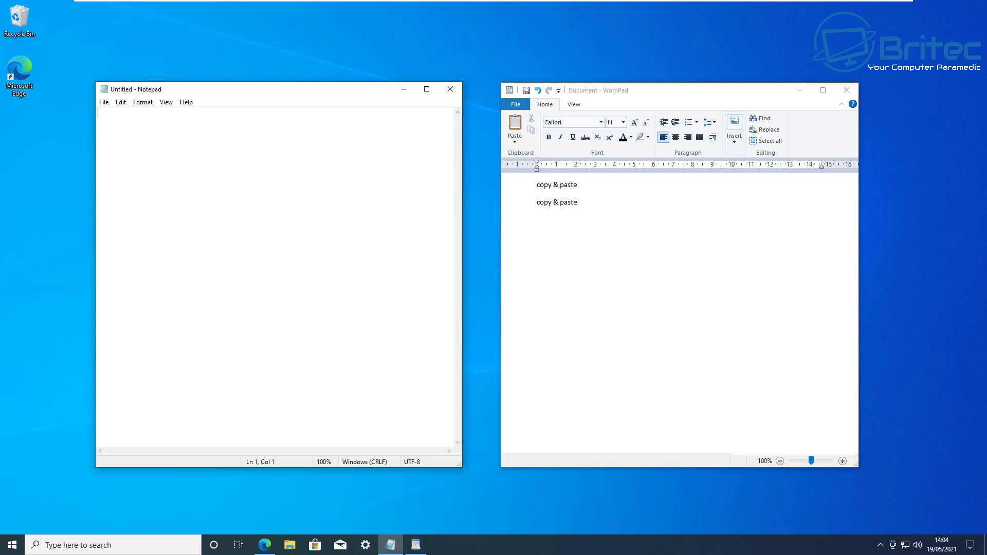
left_click(451, 89)
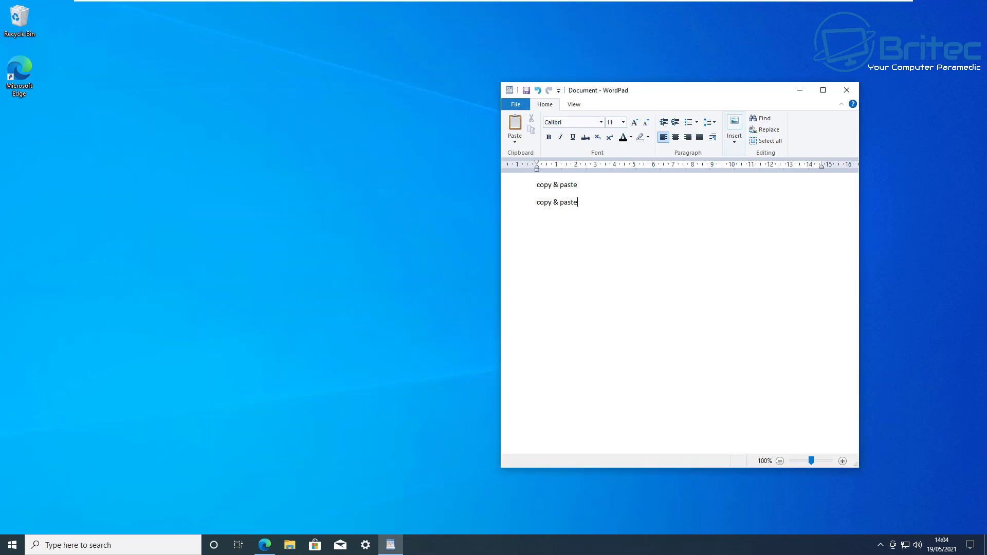
left_click(847, 90)
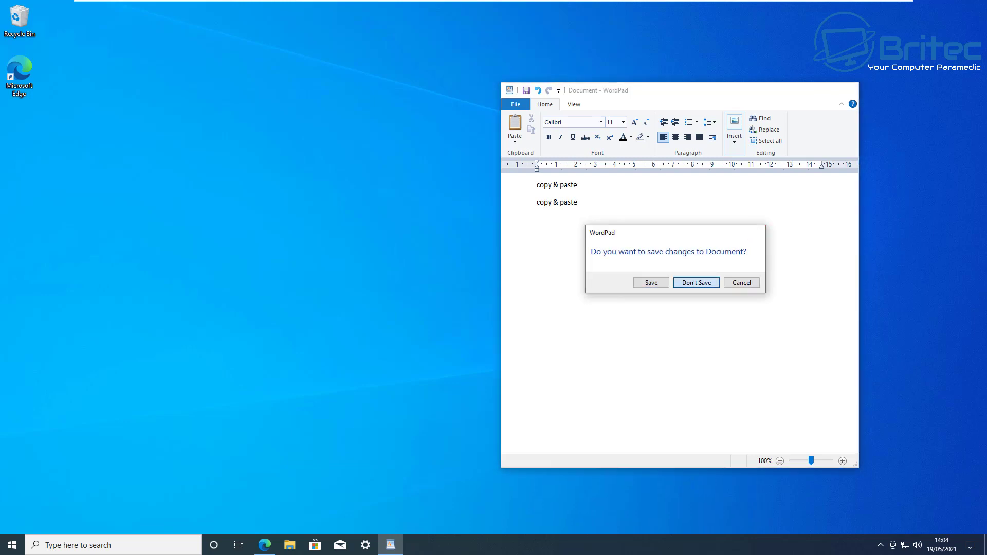
left_click(697, 283)
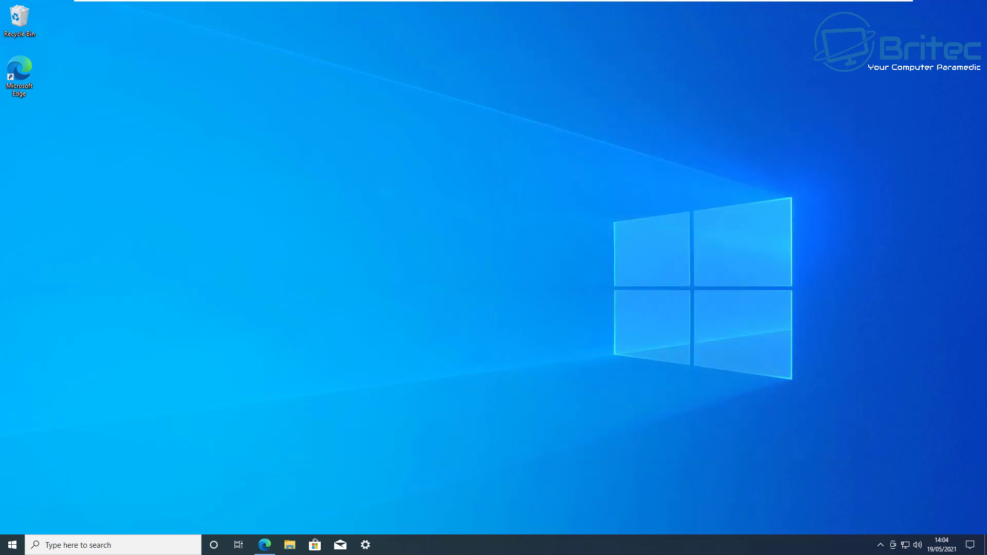